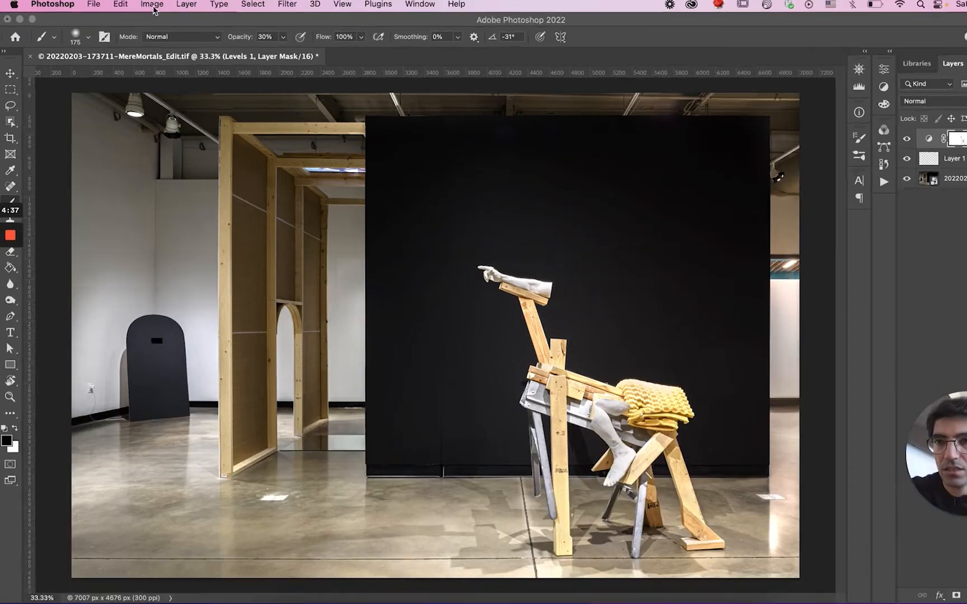
Step: Open the image size settings and switch the width and height units to inches
left_click(154, 9)
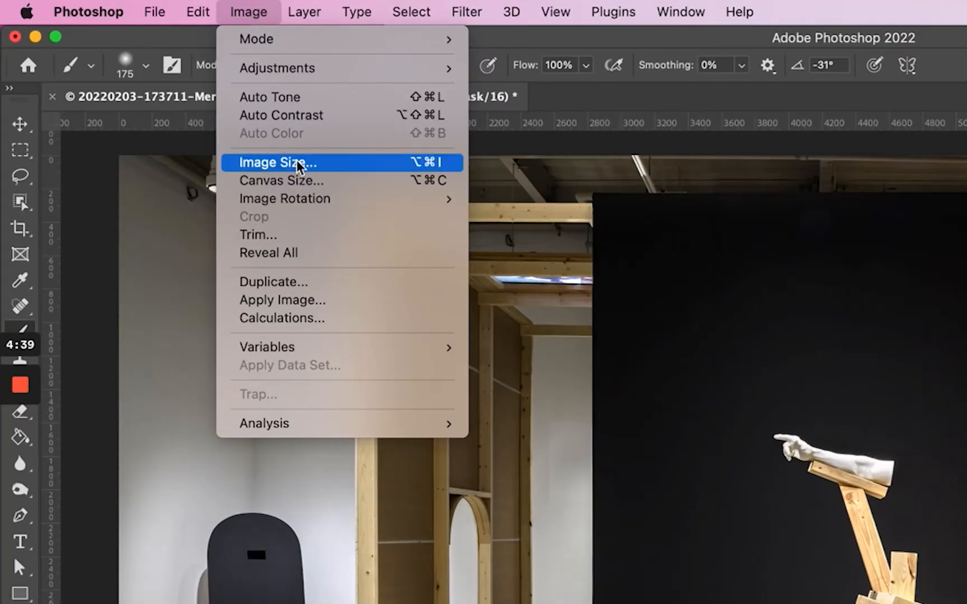
left_click(181, 96)
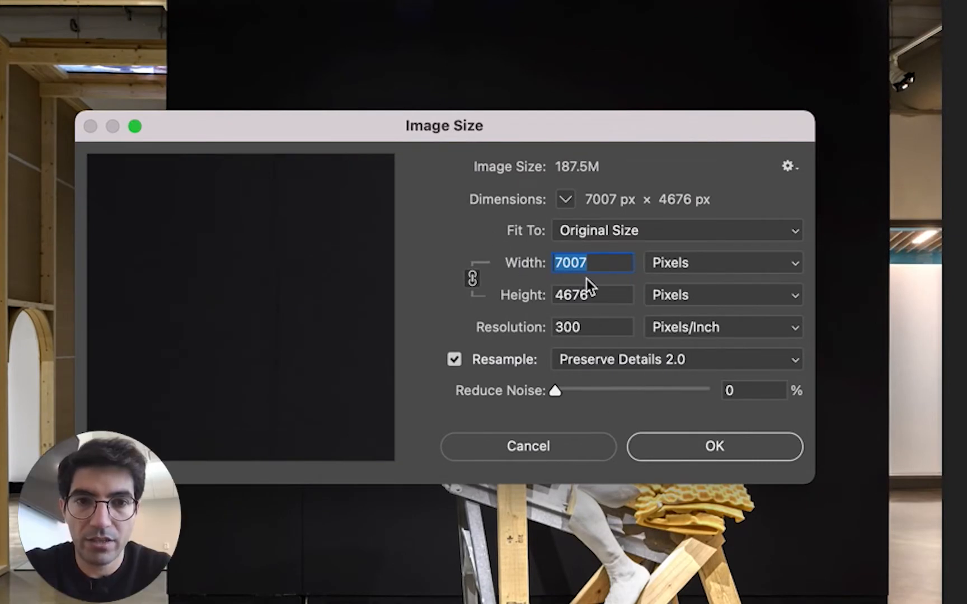
left_click(679, 267)
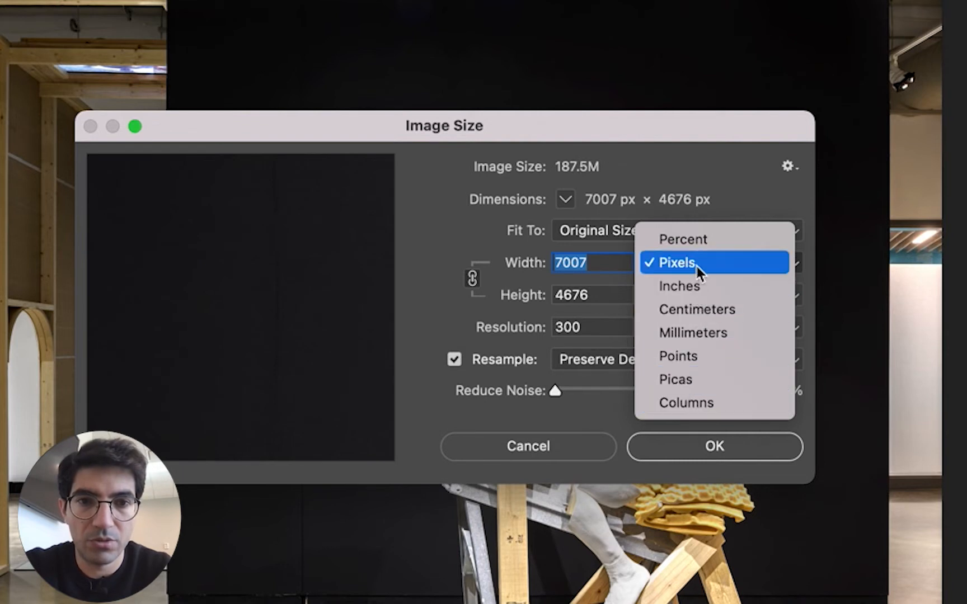
left_click(695, 280)
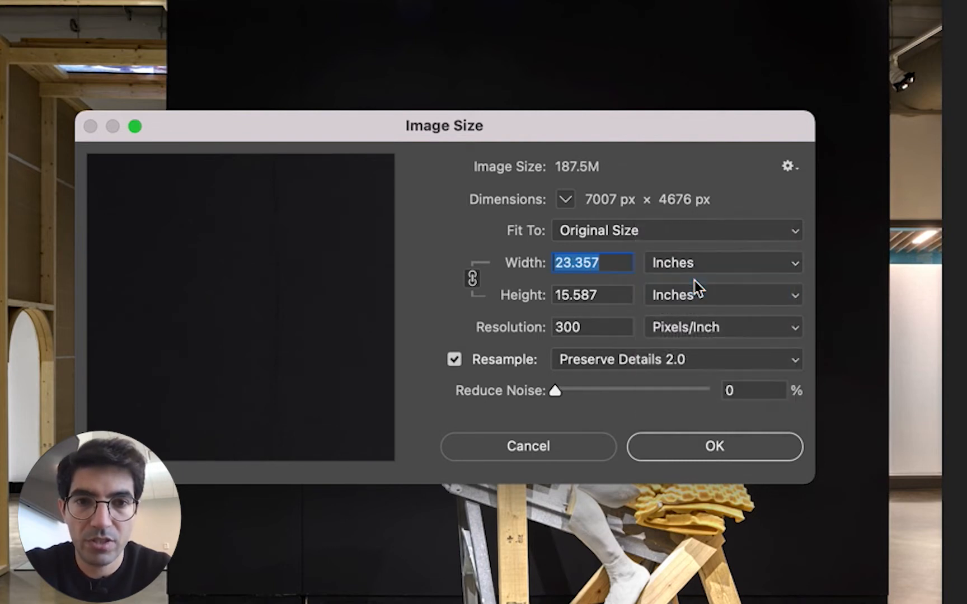
Step: Try image heights of 20 inches and 10 inches with the proportions linked
left_click(612, 262)
left_click_drag(614, 261, 500, 260)
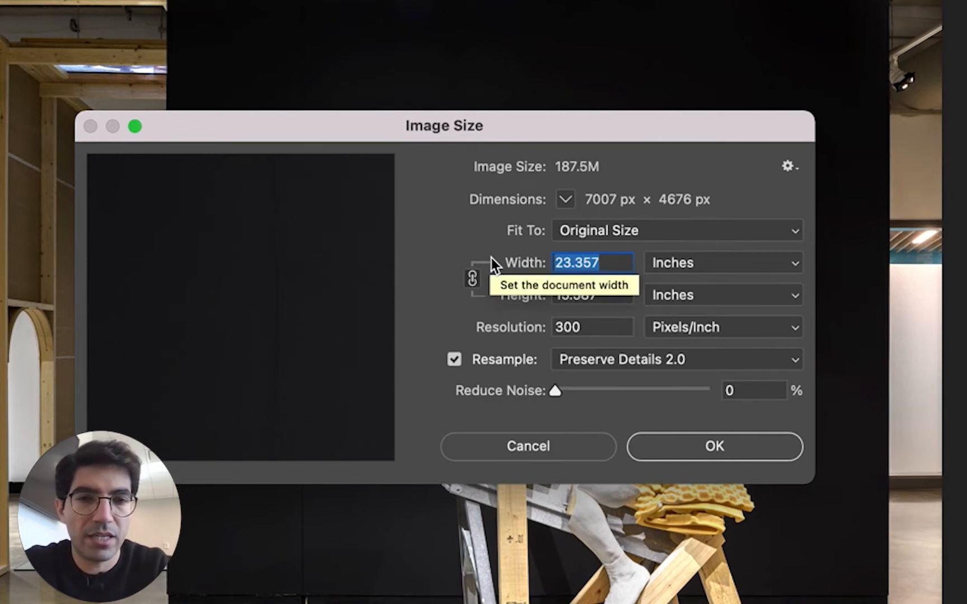
left_click(610, 295)
left_click_drag(610, 296, 532, 299)
type("2")
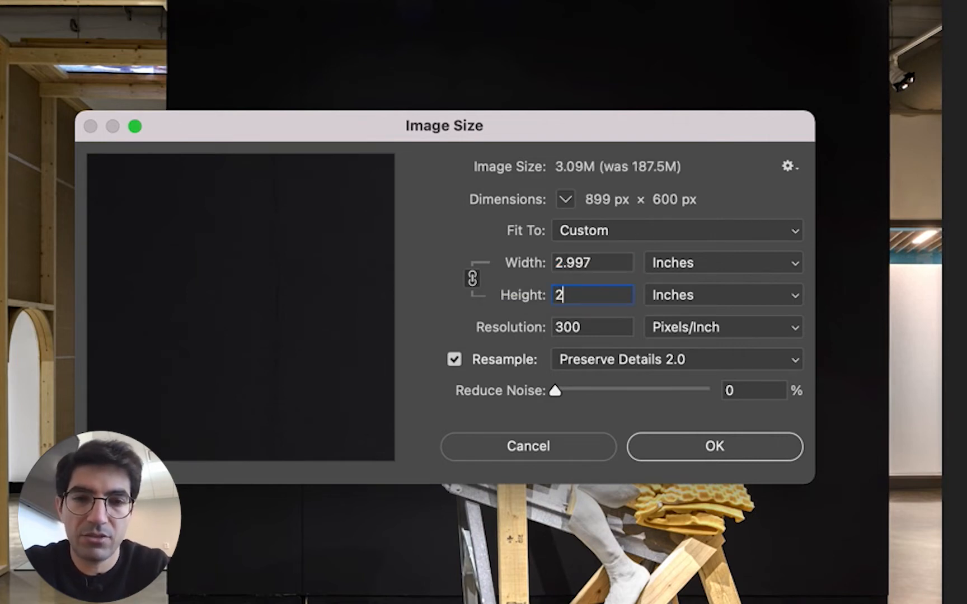
type("0")
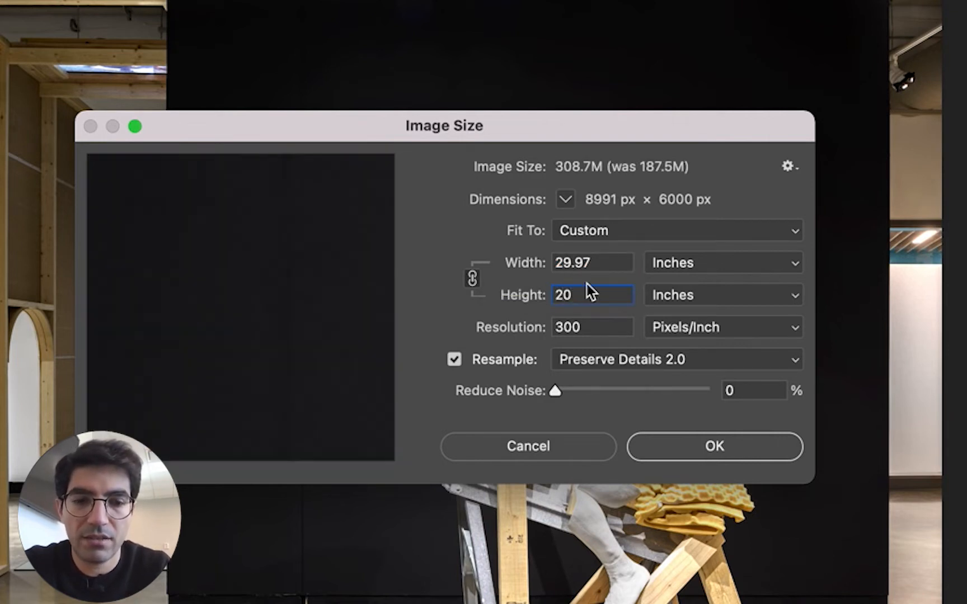
key("BackSpace")
key("BackSpace")
type("10")
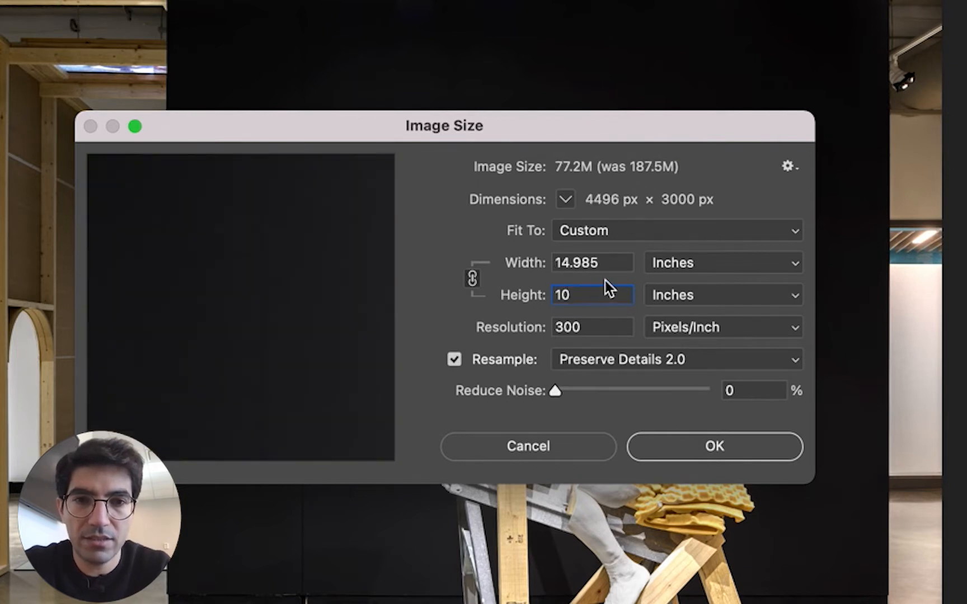
Step: Resize the image to a width of 20 inches using Automatic resampling
left_click(608, 261)
left_click_drag(608, 262, 503, 259)
type("20")
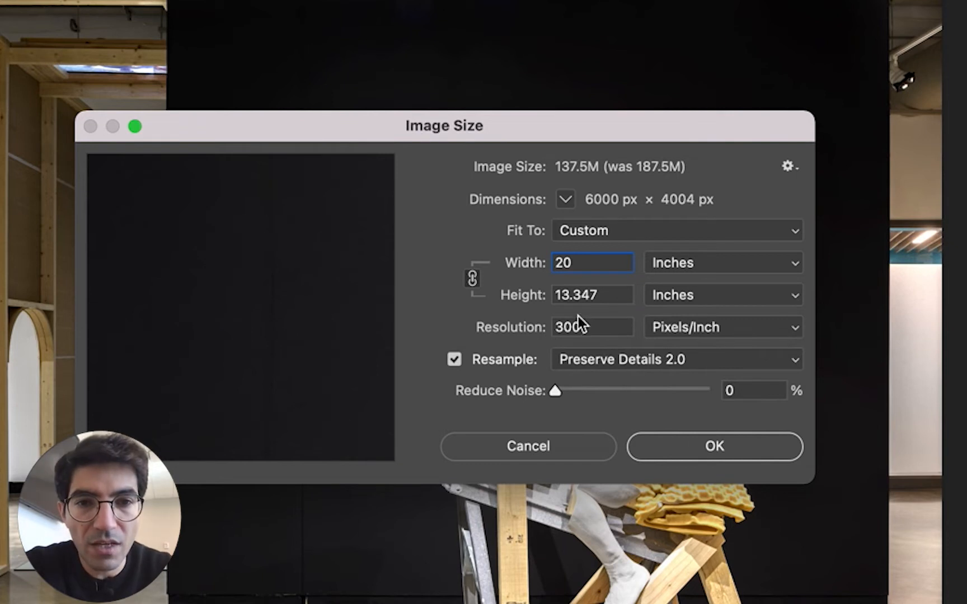
double_click(550, 327)
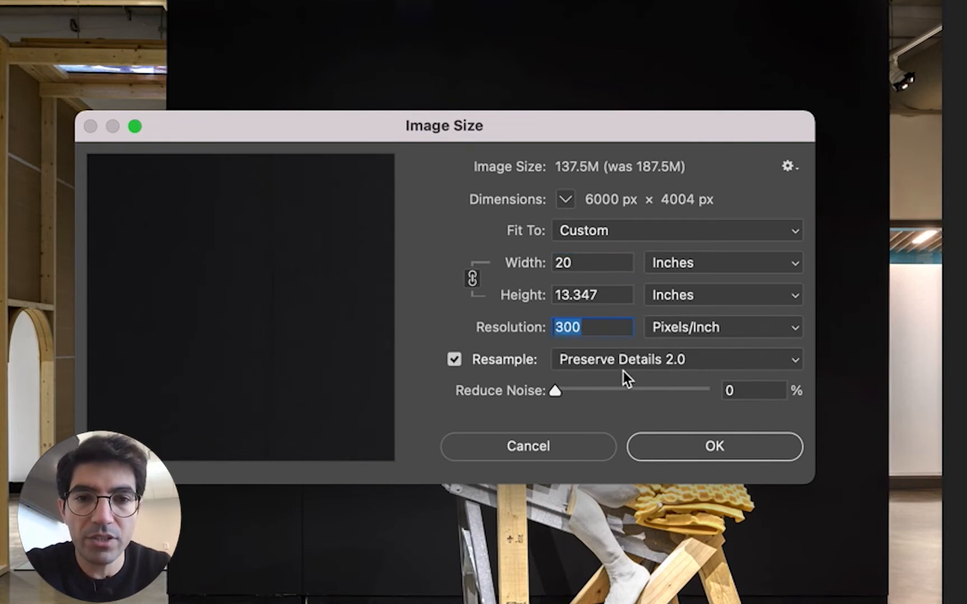
left_click(638, 359)
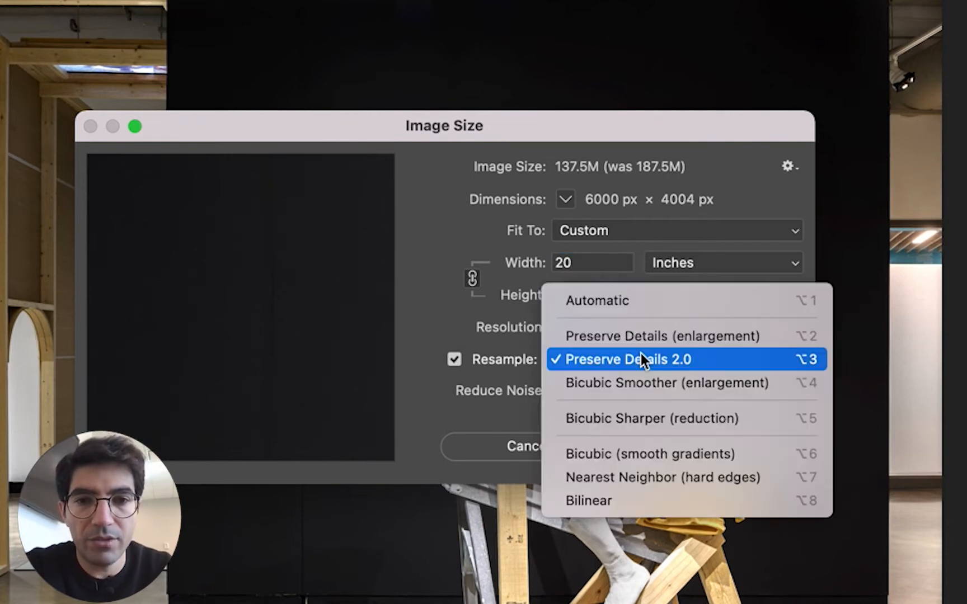
left_click(630, 302)
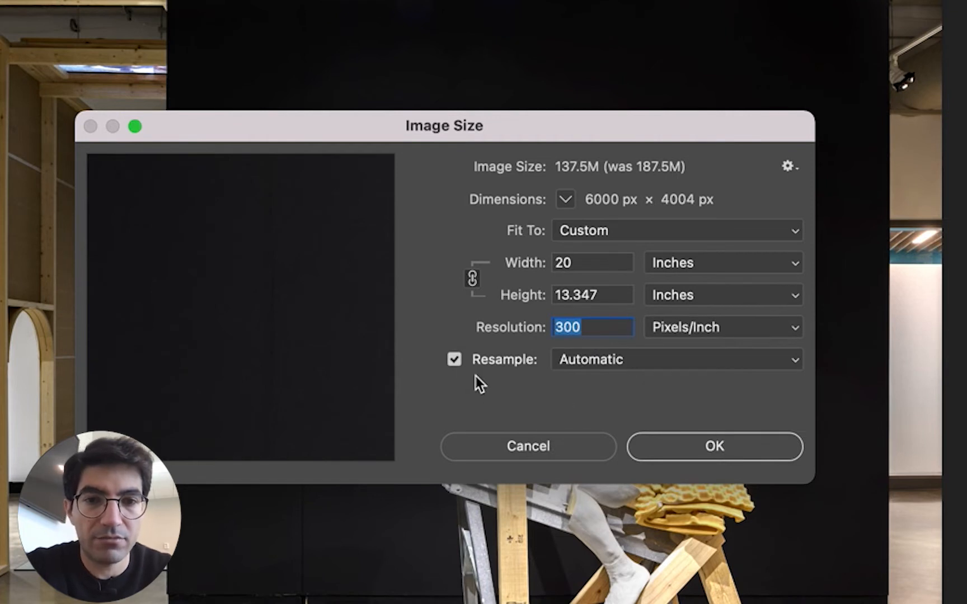
left_click(741, 454)
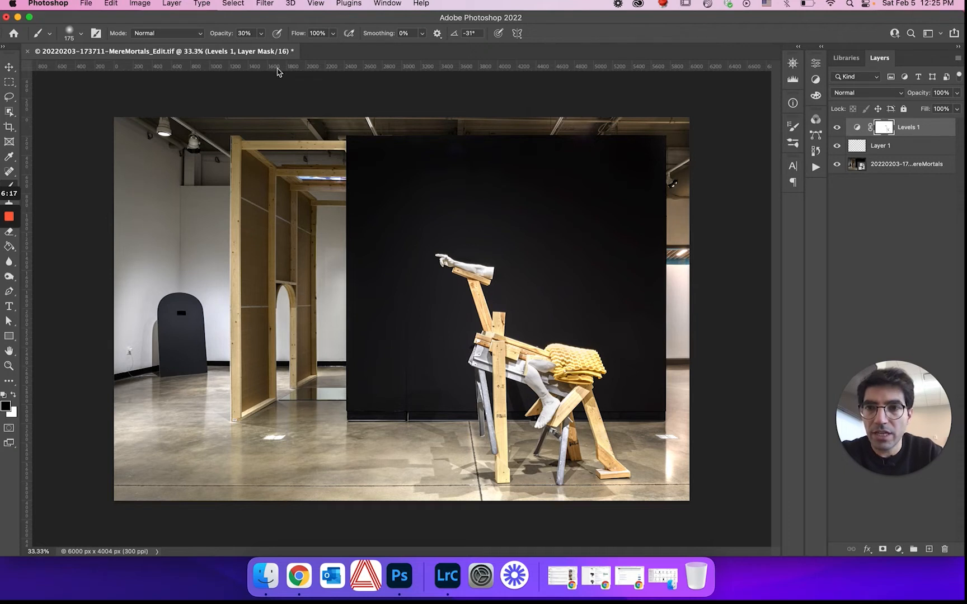
Step: Switch the document rulers to inches
right_click(278, 71)
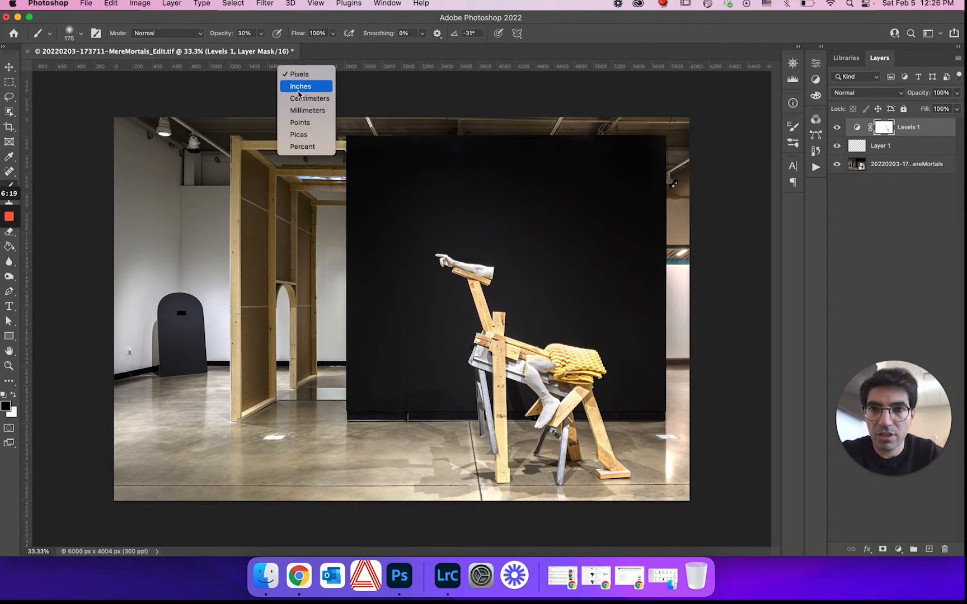
left_click(300, 88)
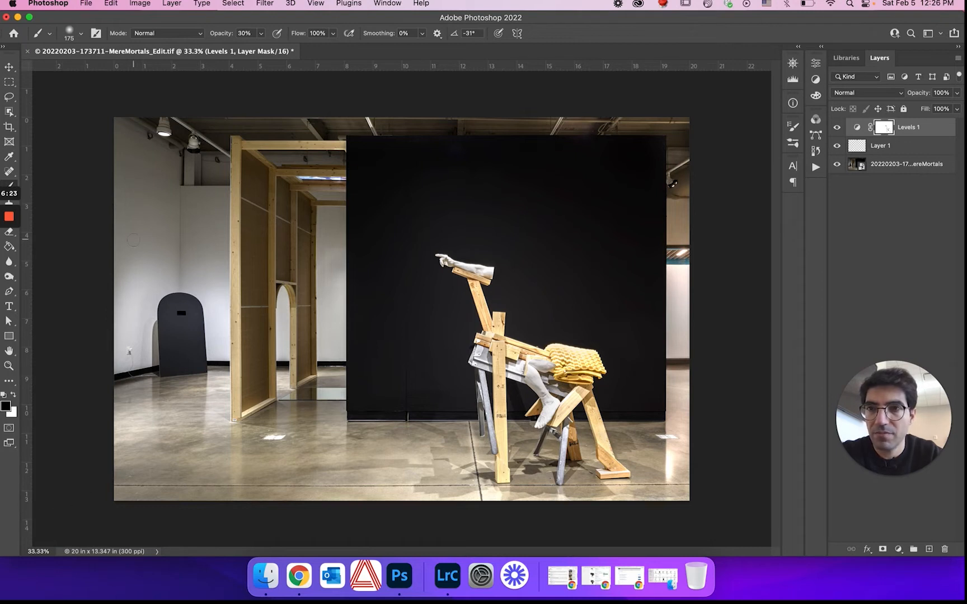
left_click(87, 4)
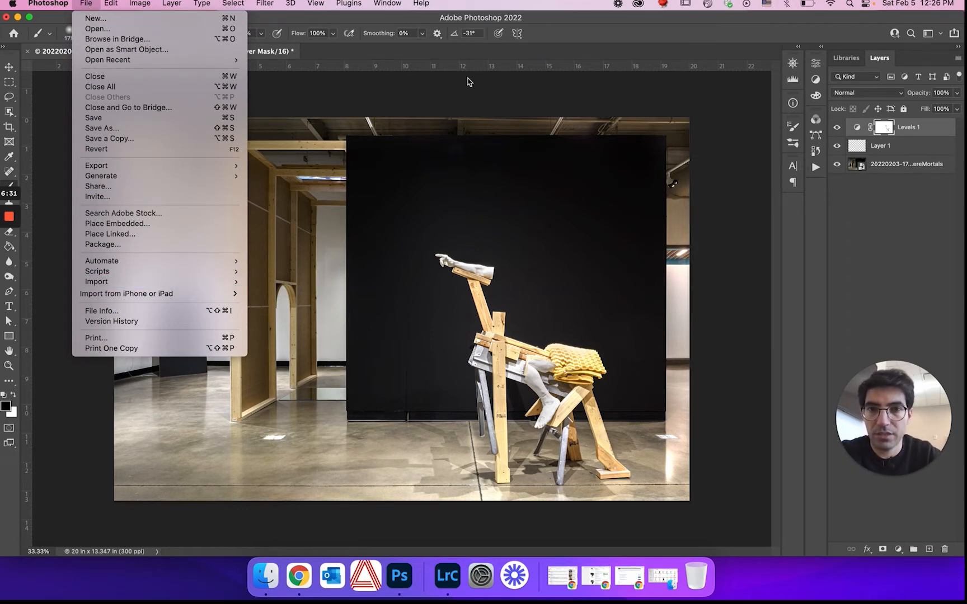
left_click(492, 57)
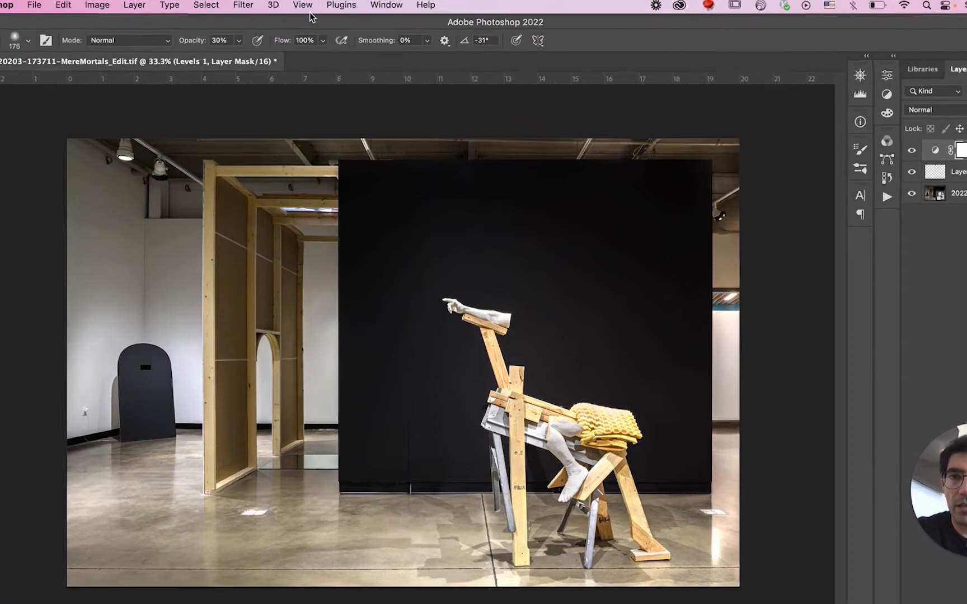
Step: Set up a custom proof condition that simulates the SC-P10000_Series PremiumLusterPhotoPaper260 profile
left_click(316, 3)
mouse_move(261, 42)
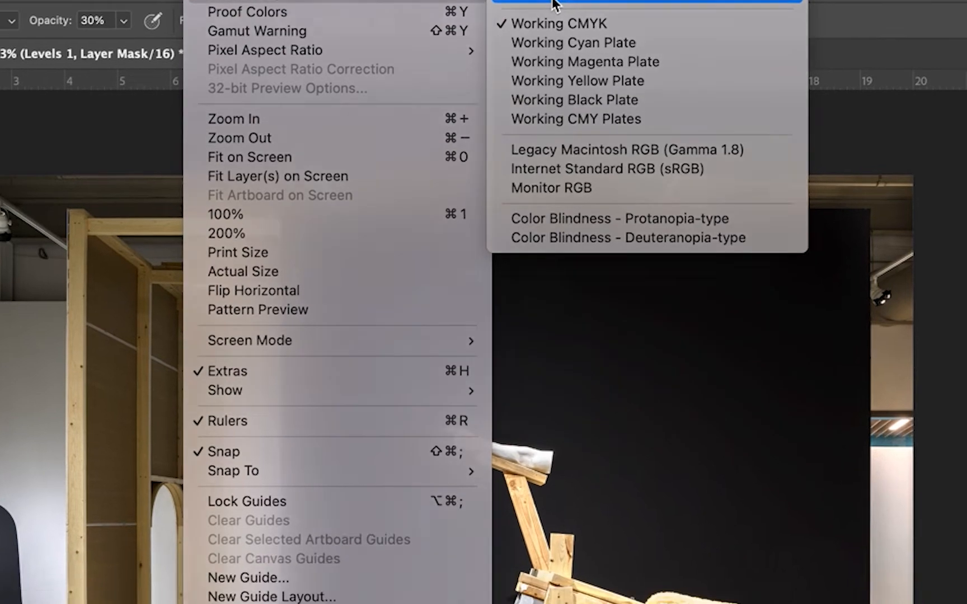
left_click(578, 45)
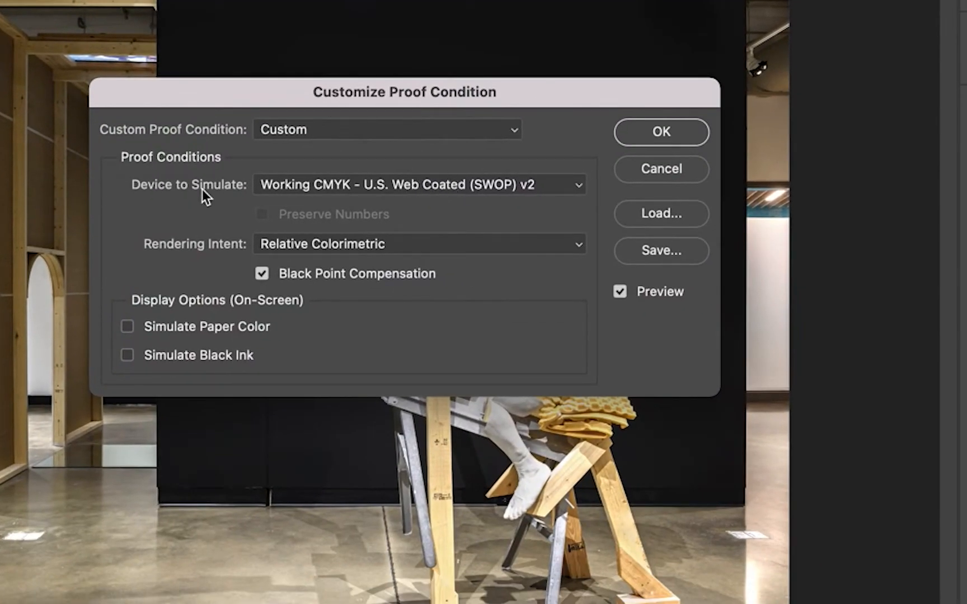
left_click(320, 186)
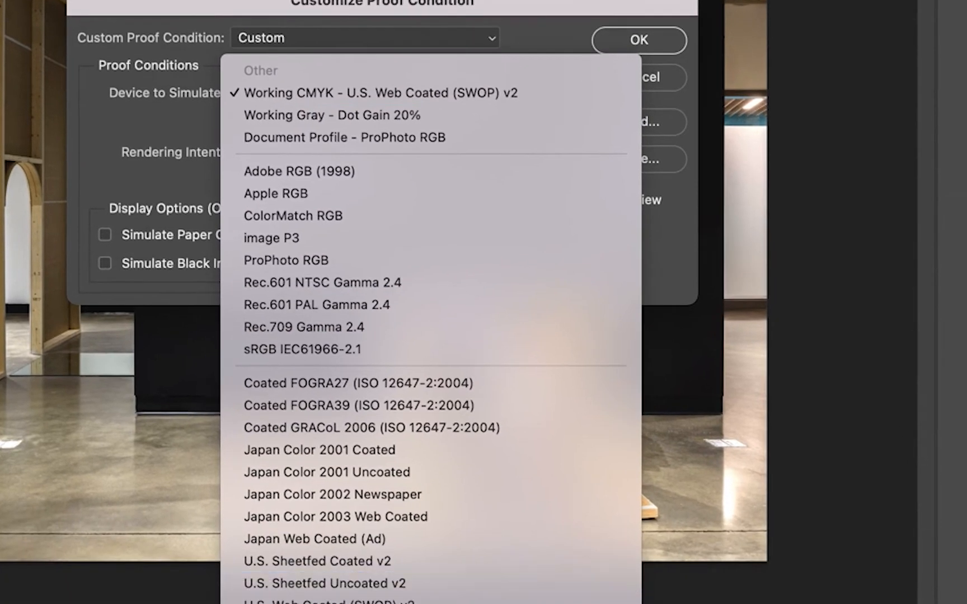
scroll(430, 335, "down", 10)
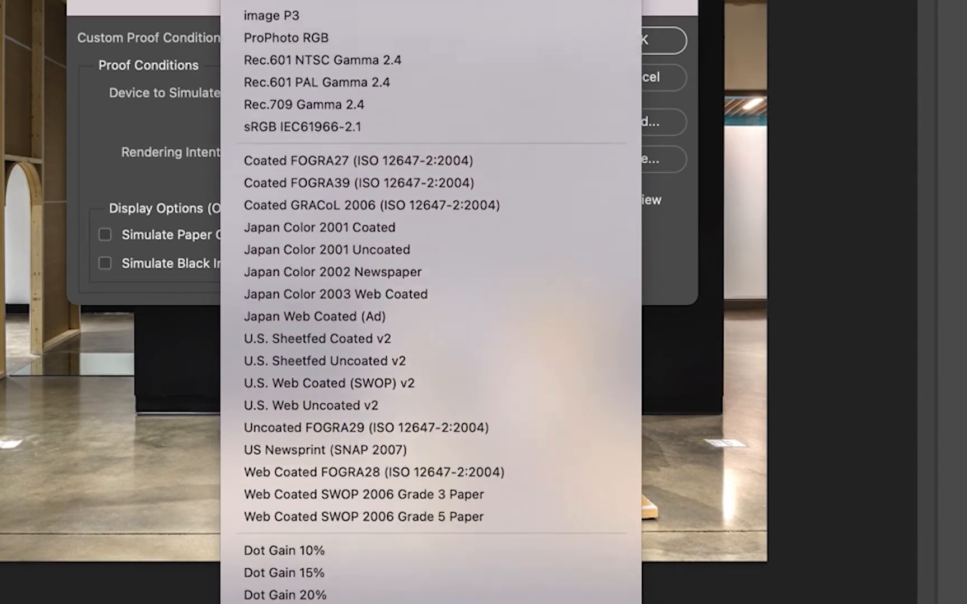
scroll(430, 302, "down", 15)
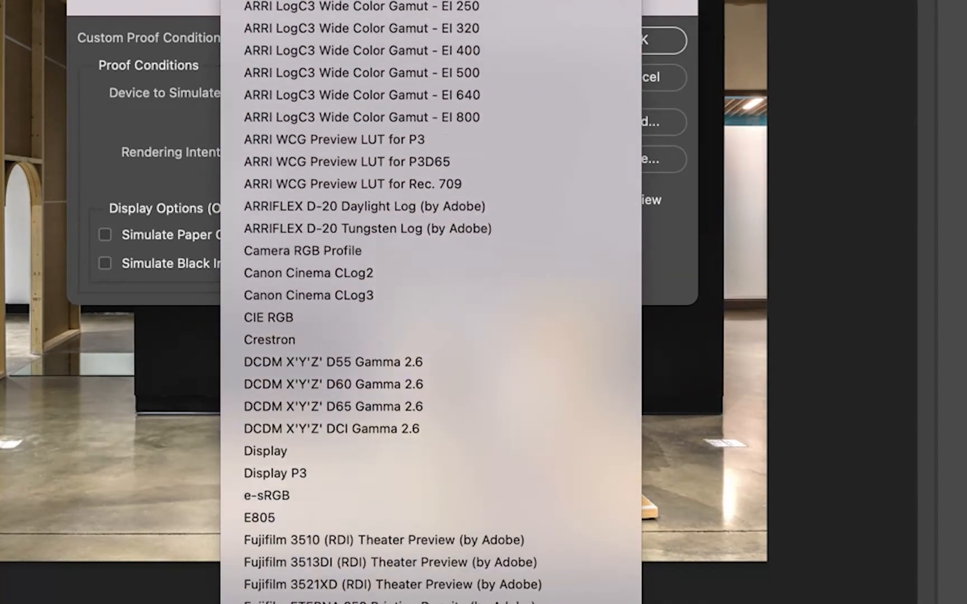
scroll(431, 302, "down", 15)
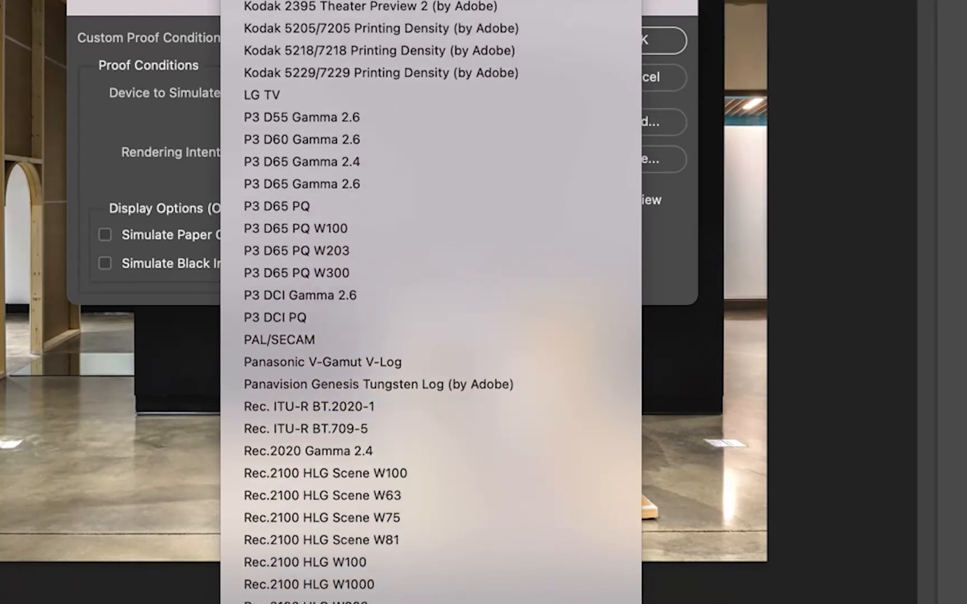
scroll(313, 505, "down", 12)
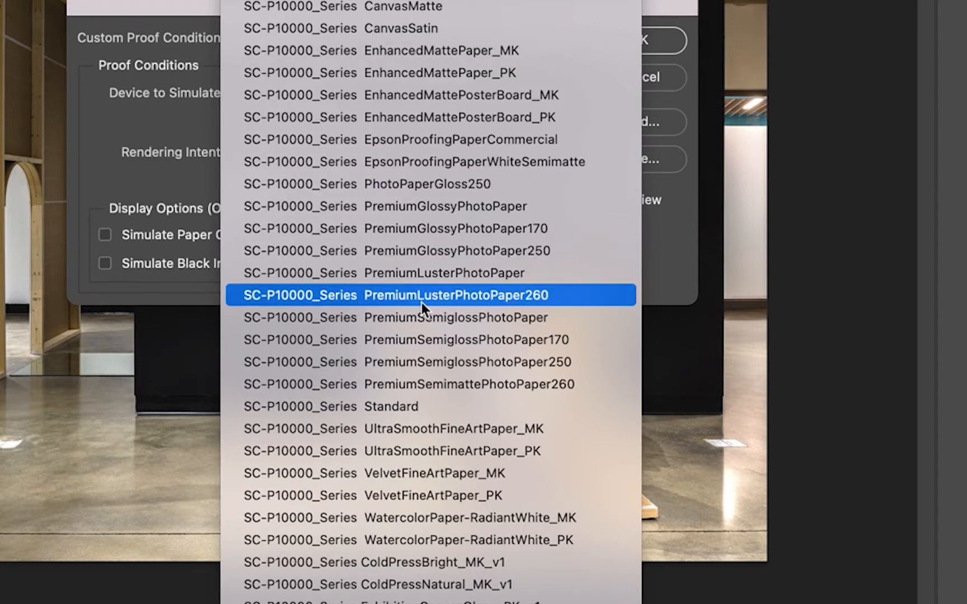
left_click(513, 301)
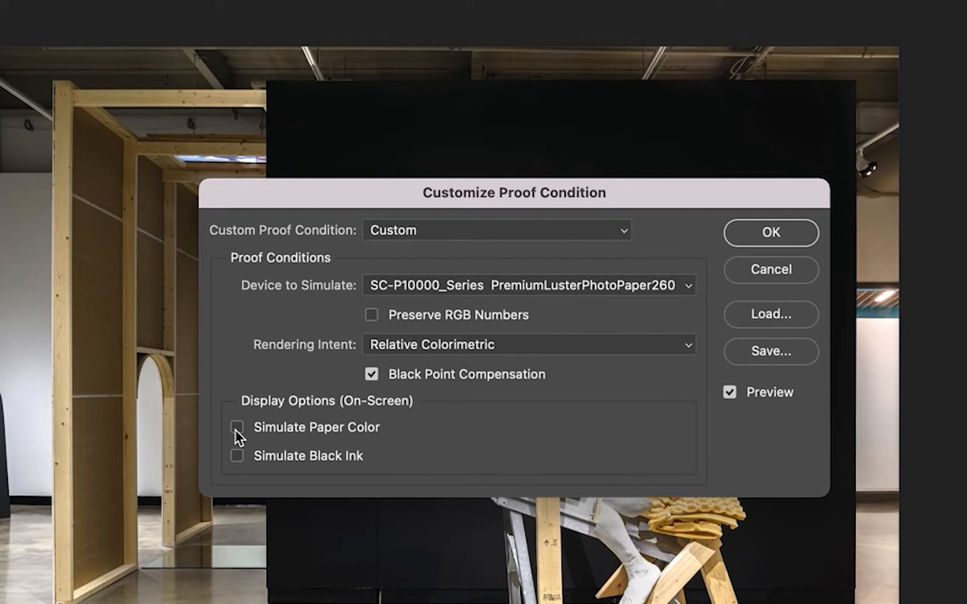
Step: Compare the proof with and without paper color simulation, leave Simulate Paper Color on and apply the proof condition
left_click(237, 428)
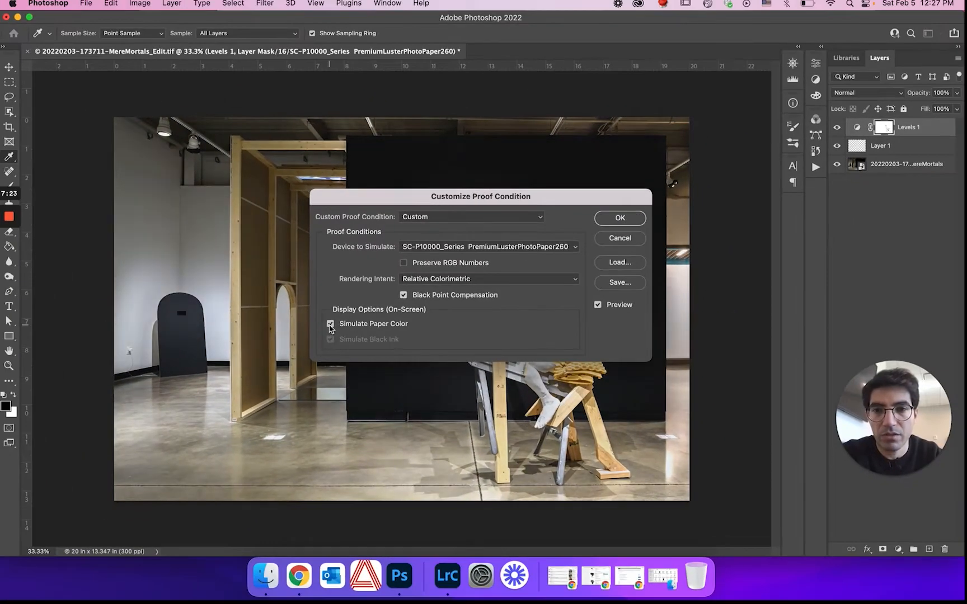
left_click(330, 324)
left_click(331, 324)
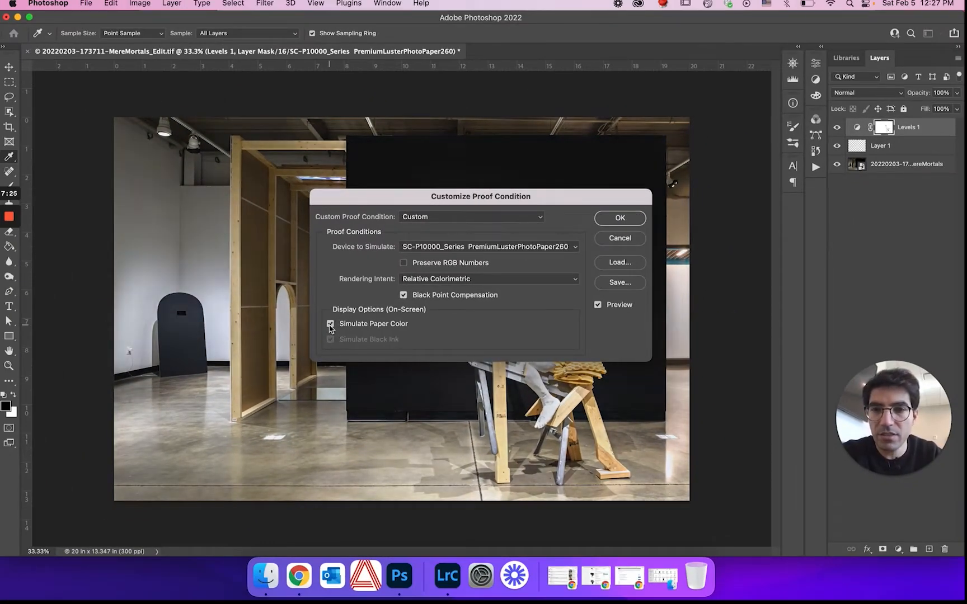
left_click(330, 324)
left_click(330, 324)
left_click(330, 324)
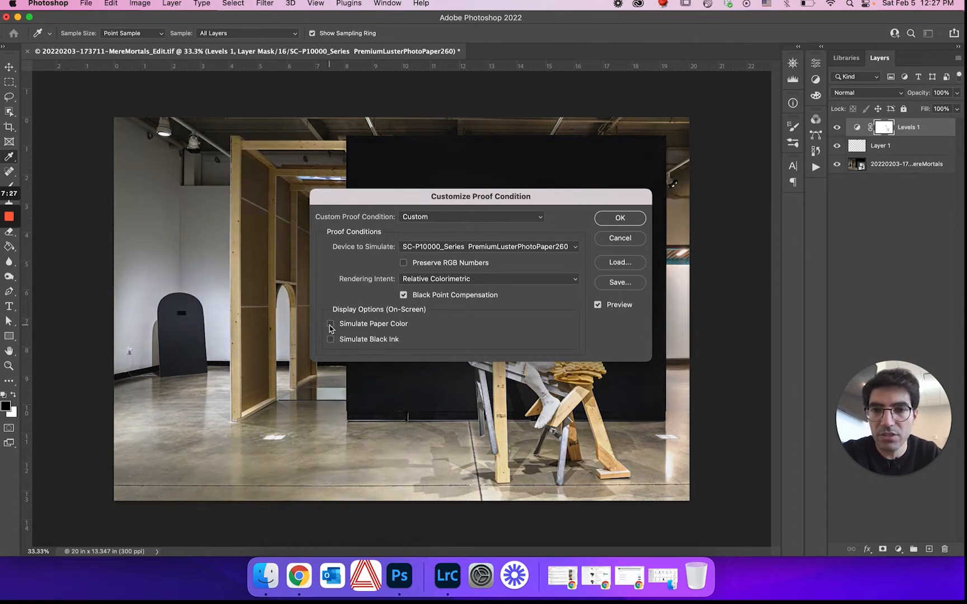
left_click(330, 325)
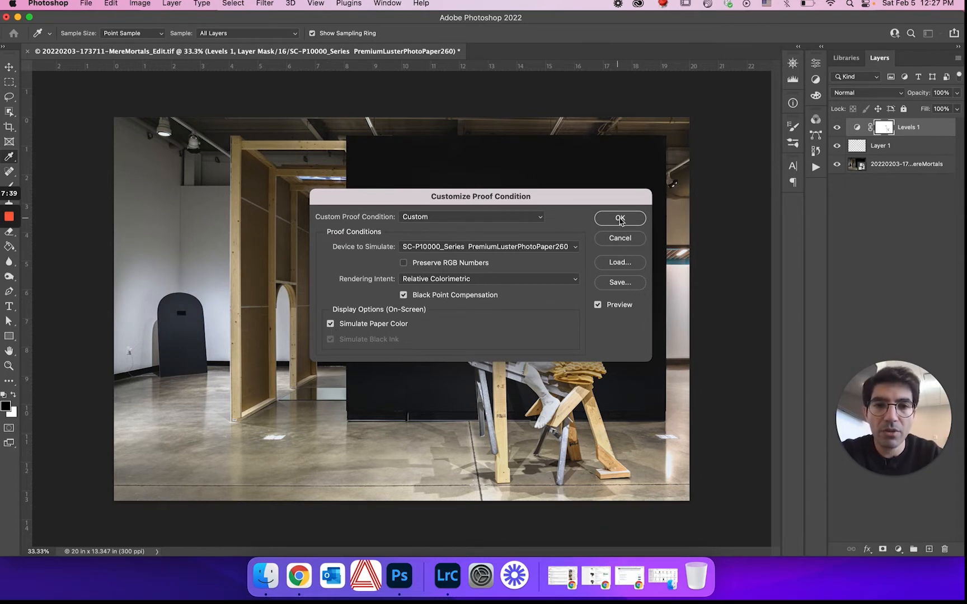
left_click(619, 218)
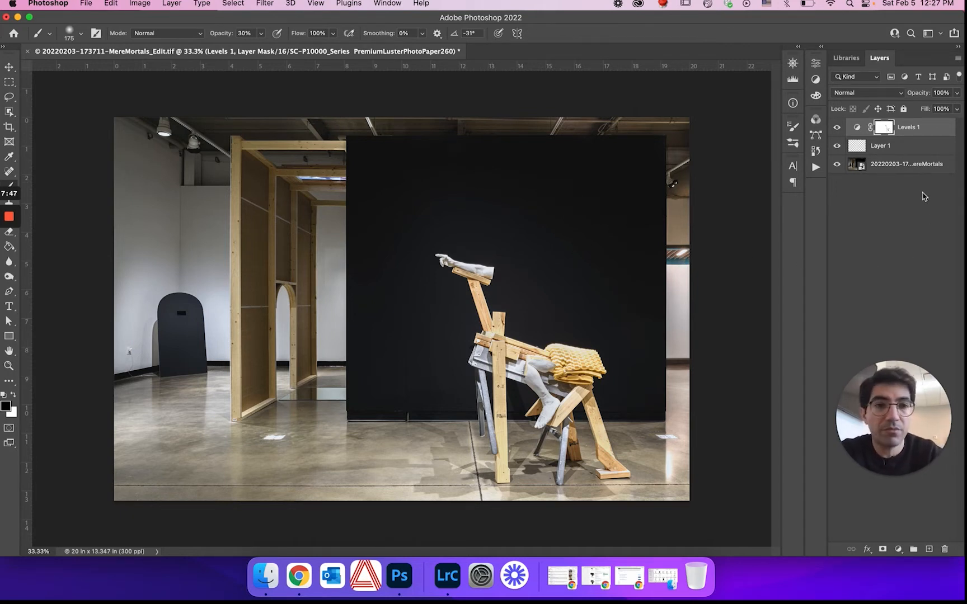
Step: Set the midtone input of the Levels 1 adjustment to 0.84 and compare the image with the layer hidden and shown
left_click(858, 127)
double_click(860, 129)
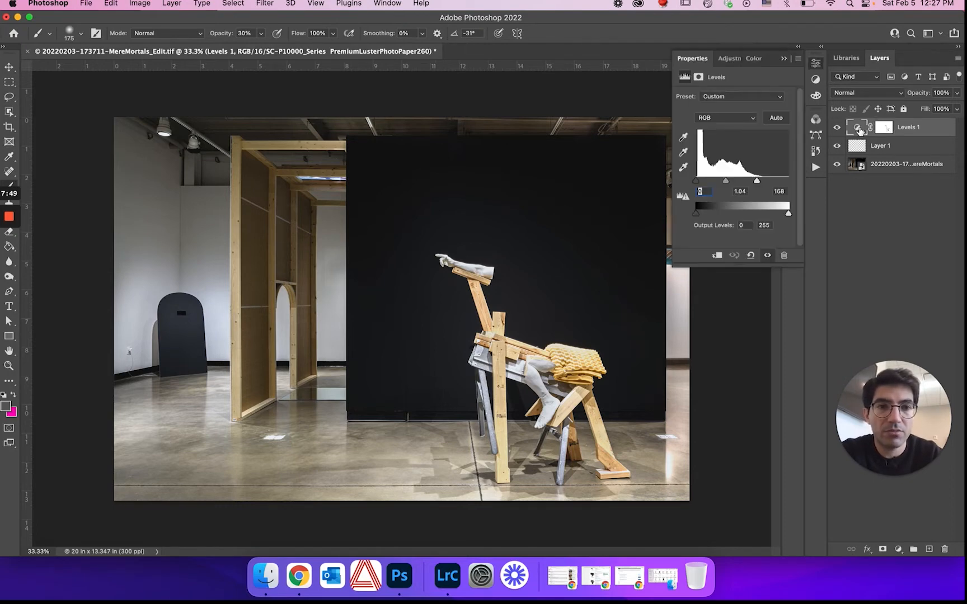
left_click_drag(726, 186, 758, 183)
left_click(837, 127)
left_click(837, 128)
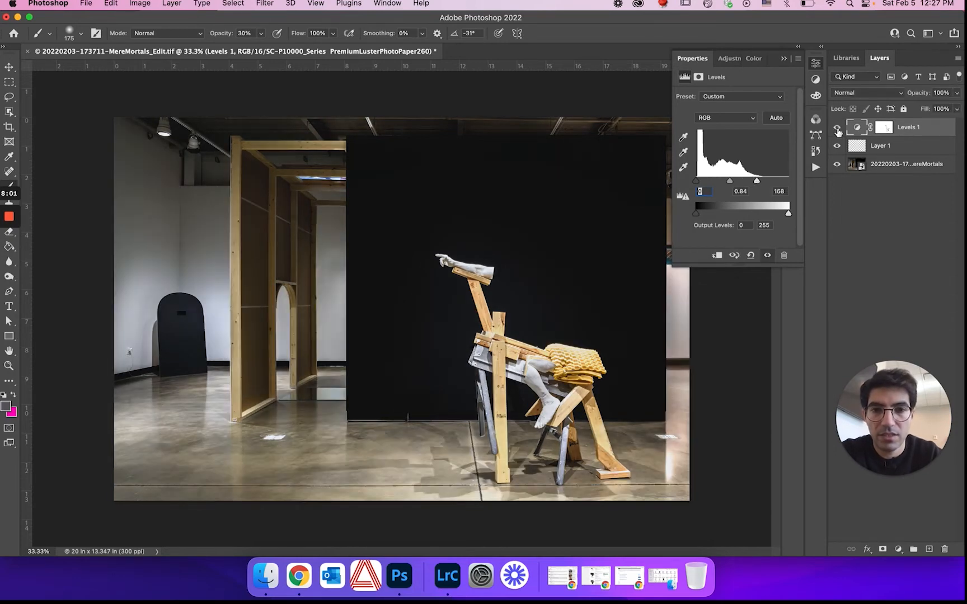
left_click(784, 59)
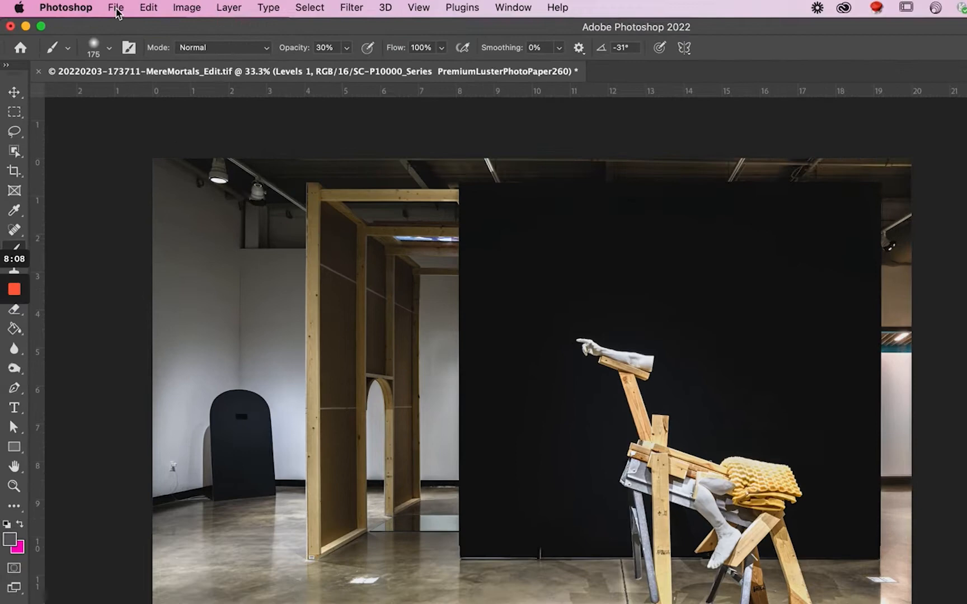
Step: Open the print settings for the image
left_click(86, 4)
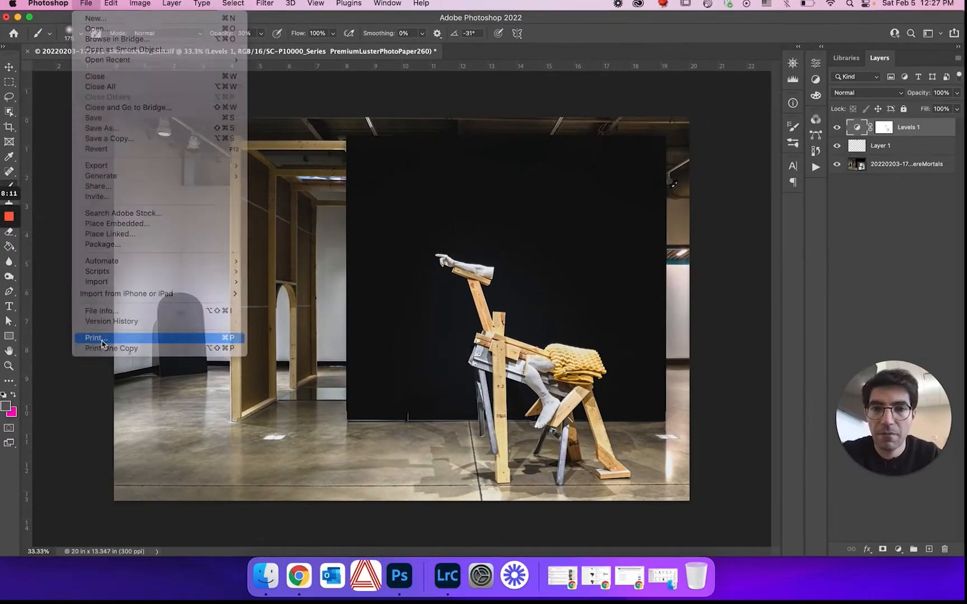
left_click(103, 343)
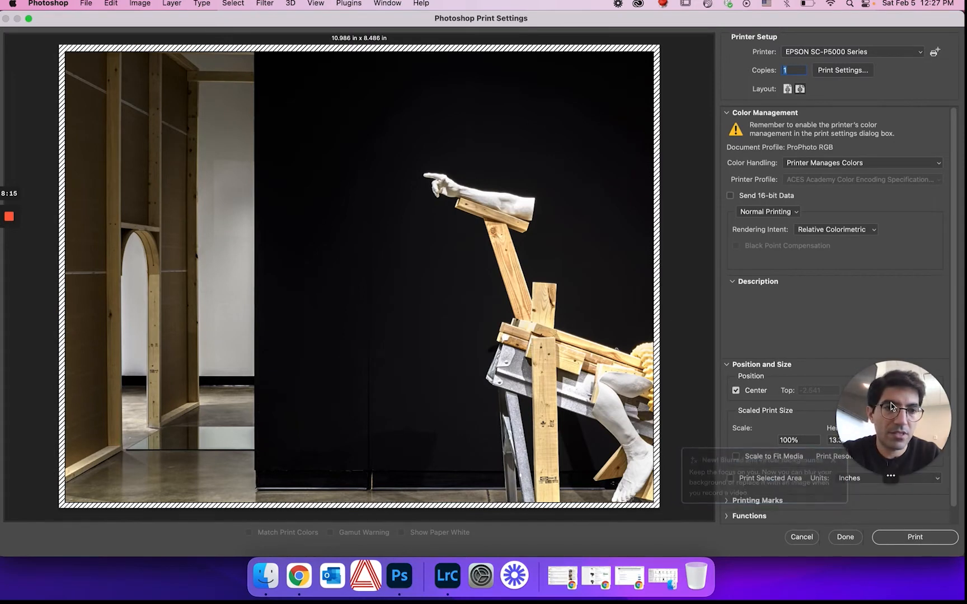
left_click_drag(884, 411, 60, 473)
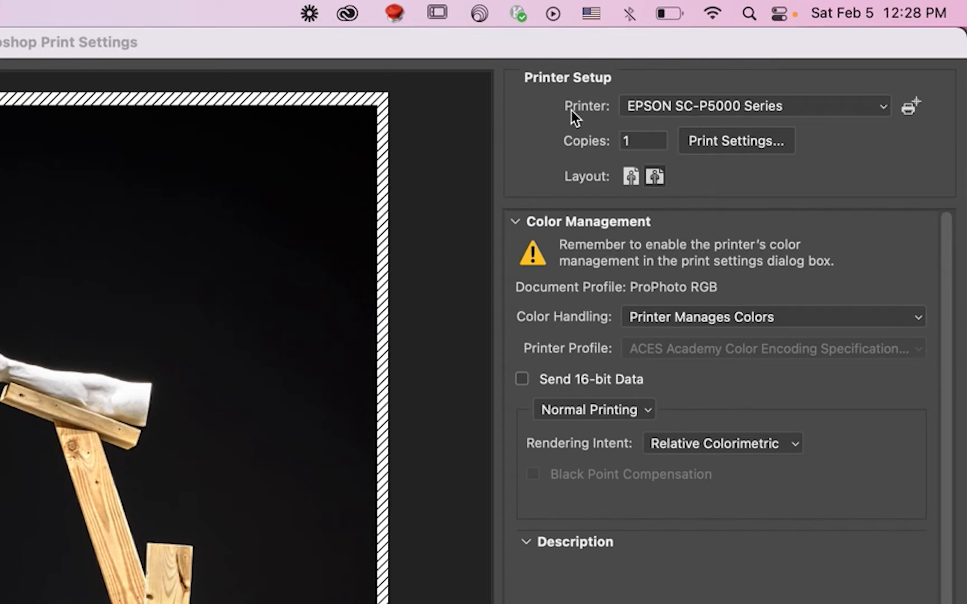
Step: Choose EPSON SC-P10000 Series as the printer and open its detailed print settings
left_click(679, 106)
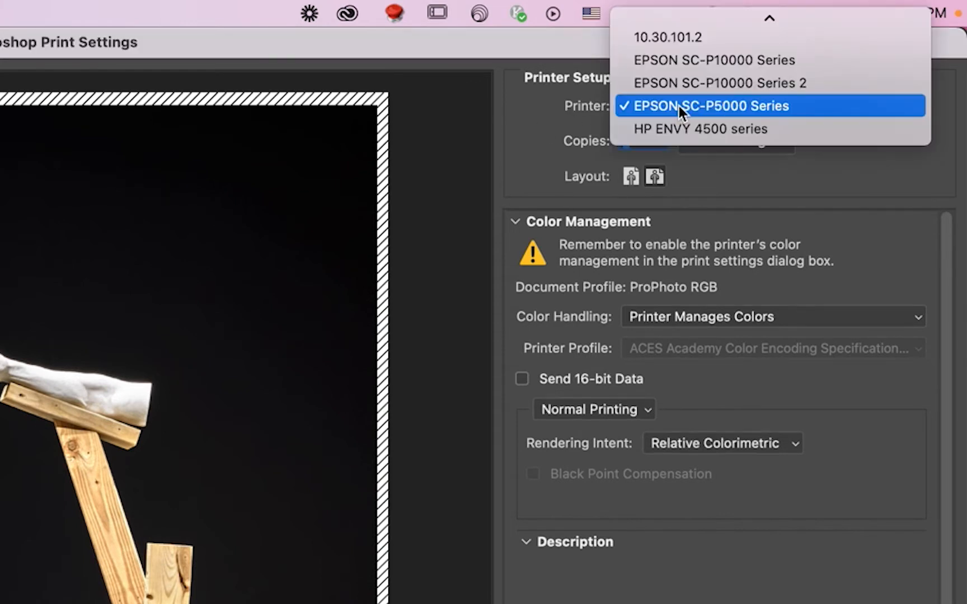
left_click(713, 68)
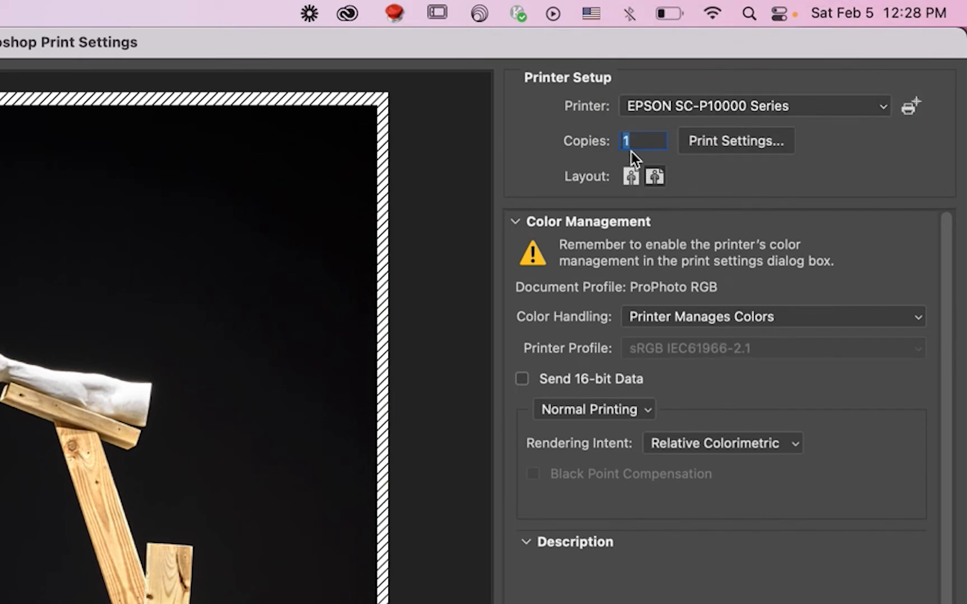
left_click(758, 136)
left_click(720, 149)
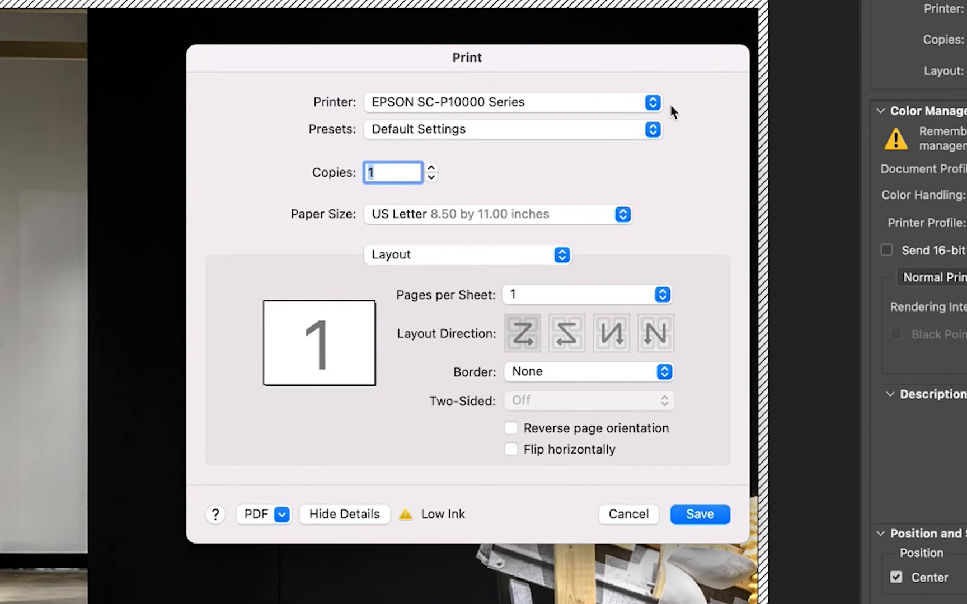
Step: Examine the Color Matching, Paper Handling and Cover Page options of the printer and return to the Layout options
left_click(418, 255)
left_click(425, 278)
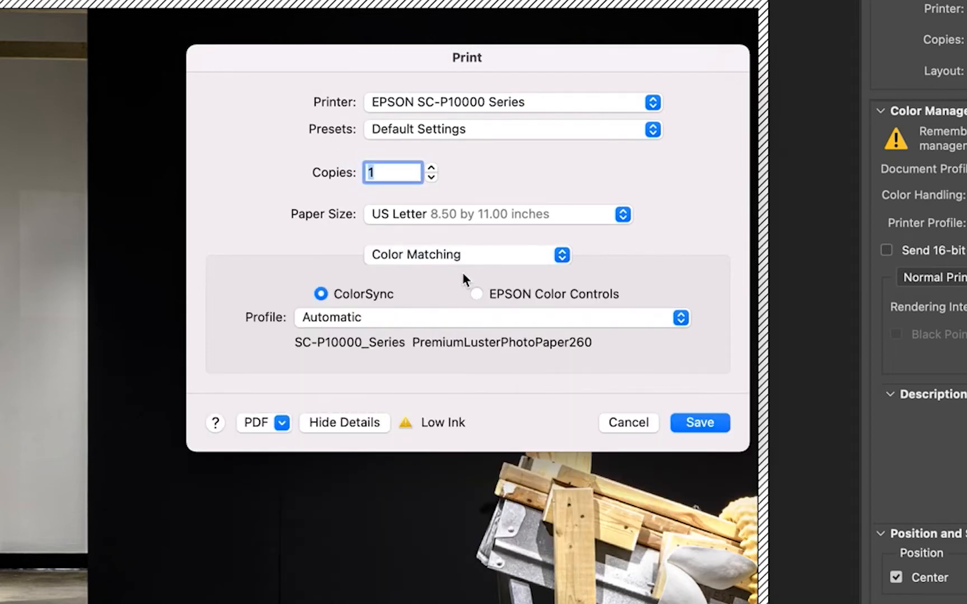
left_click(456, 259)
left_click(447, 279)
left_click(448, 257)
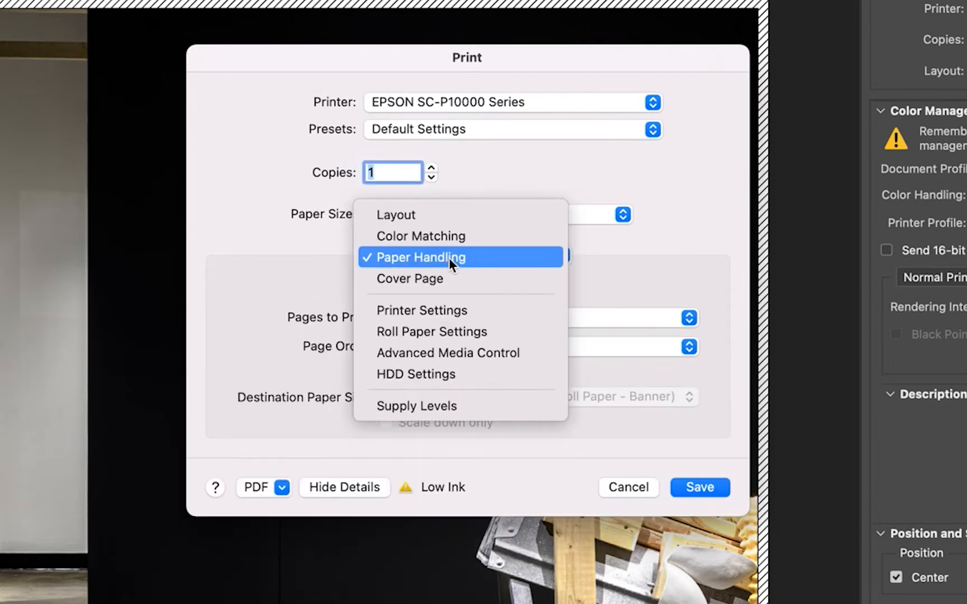
left_click(448, 278)
left_click(449, 256)
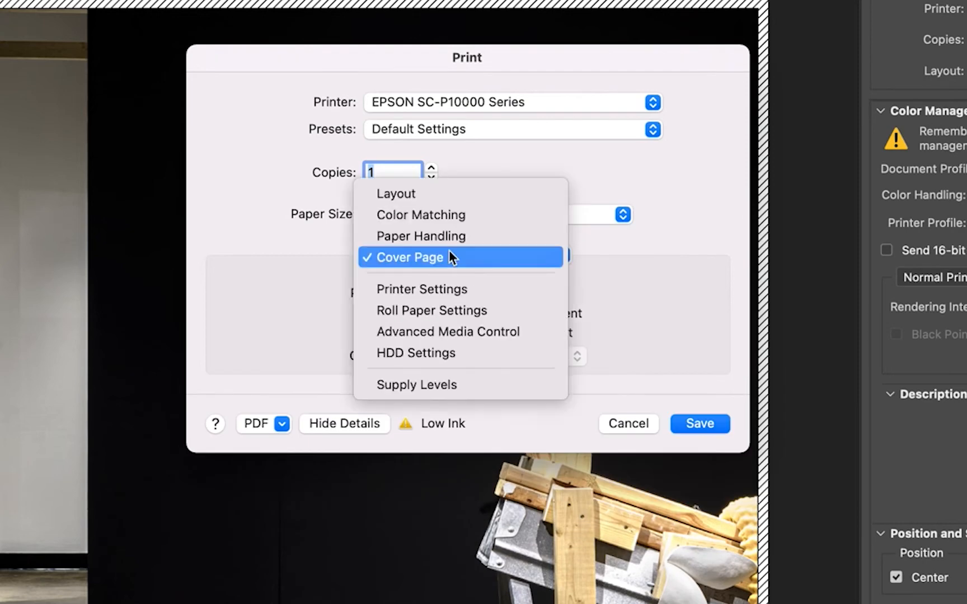
left_click(441, 196)
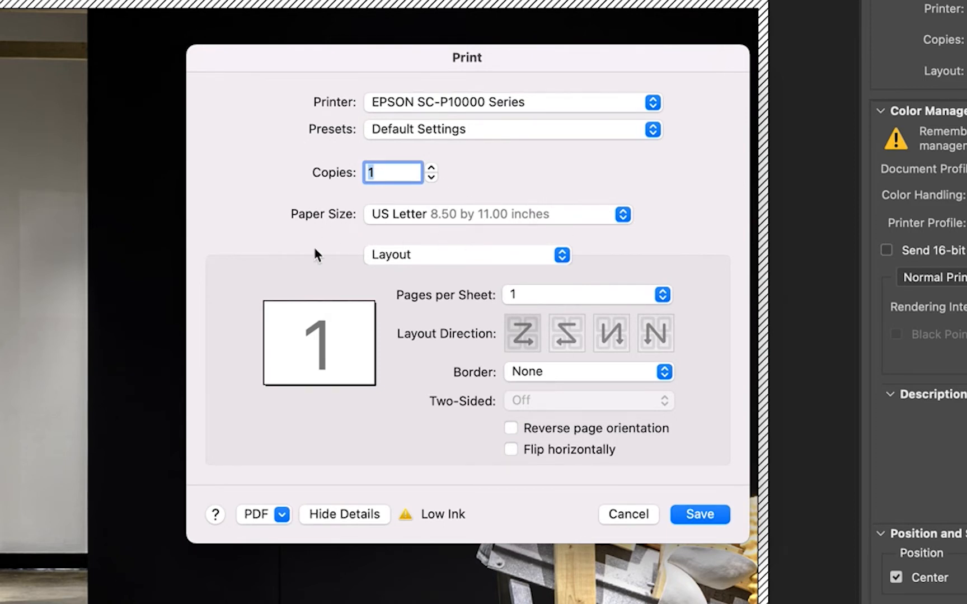
Step: Review the available paper sizes, open the custom paper size manager and inspect the existing Untitled entry
left_click(483, 213)
mouse_move(483, 216)
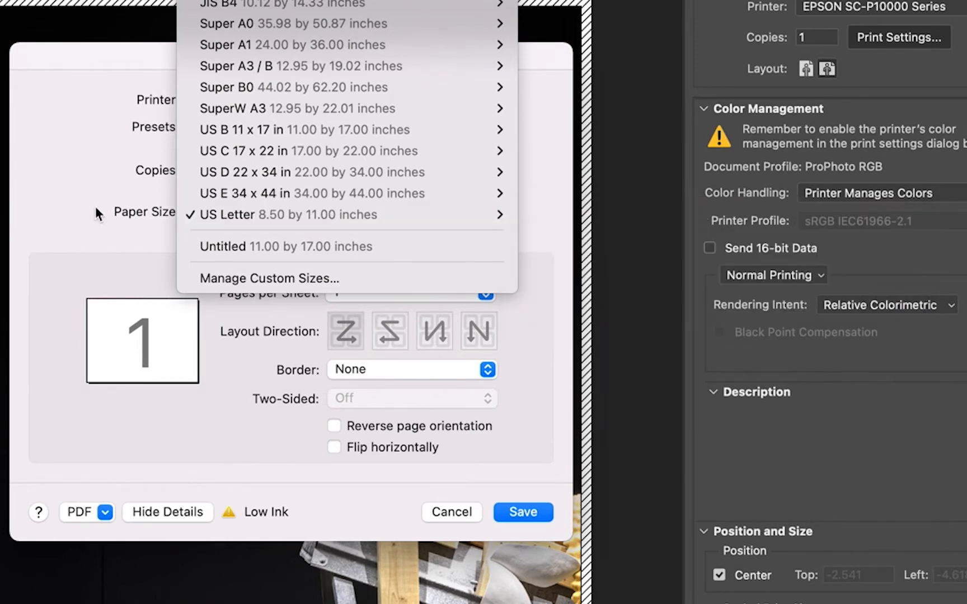
left_click(75, 233)
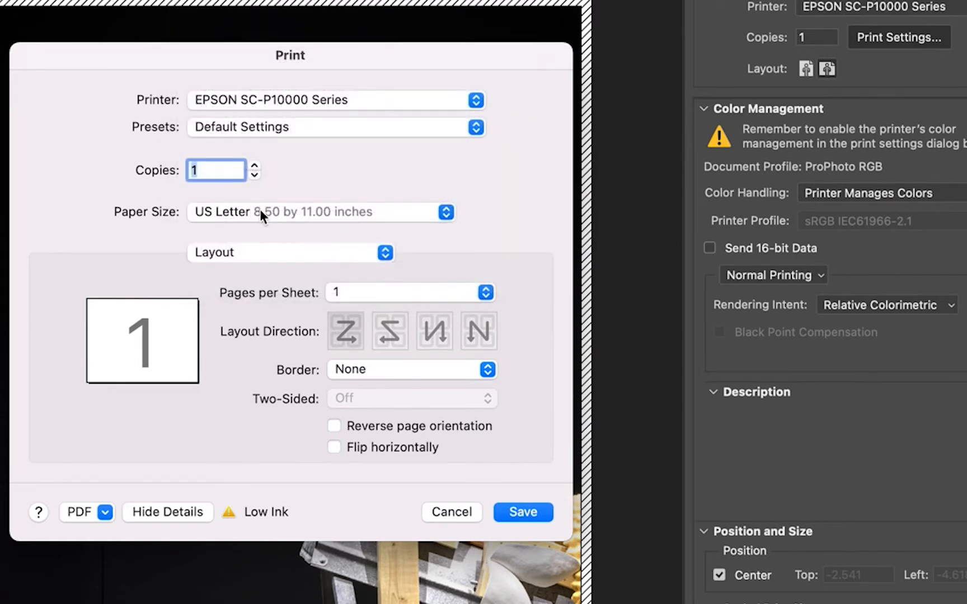
left_click(260, 209)
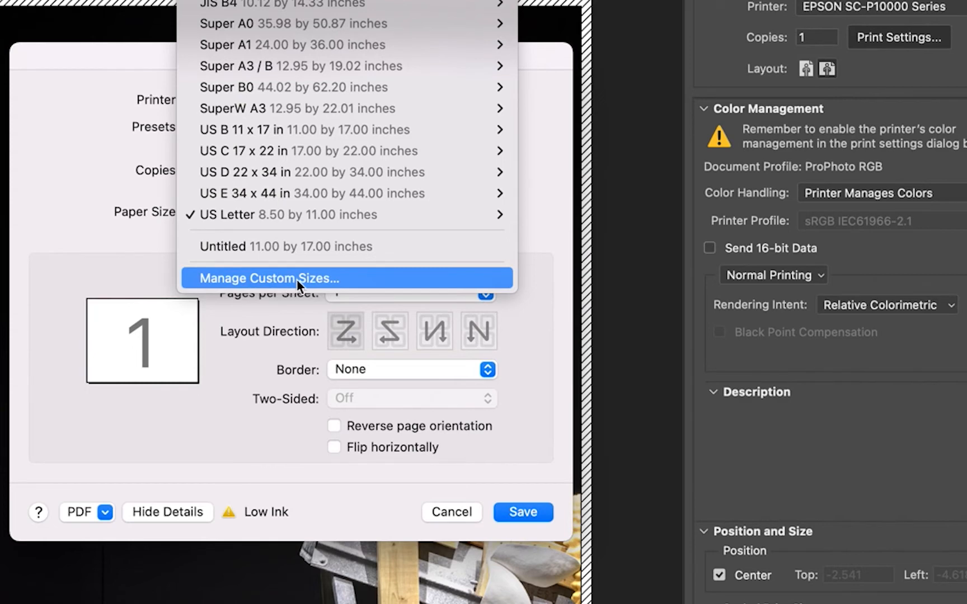
left_click(306, 284)
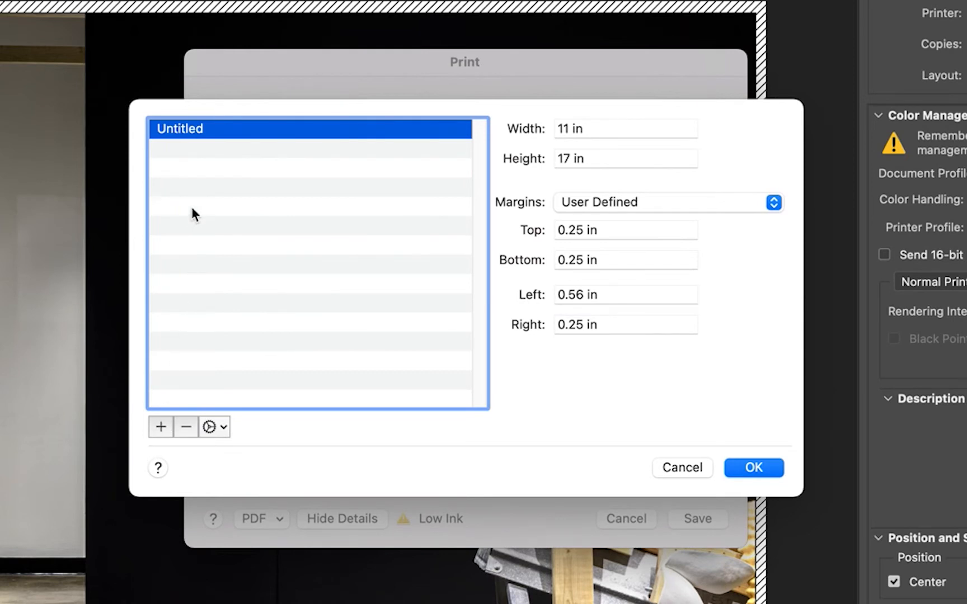
double_click(204, 128)
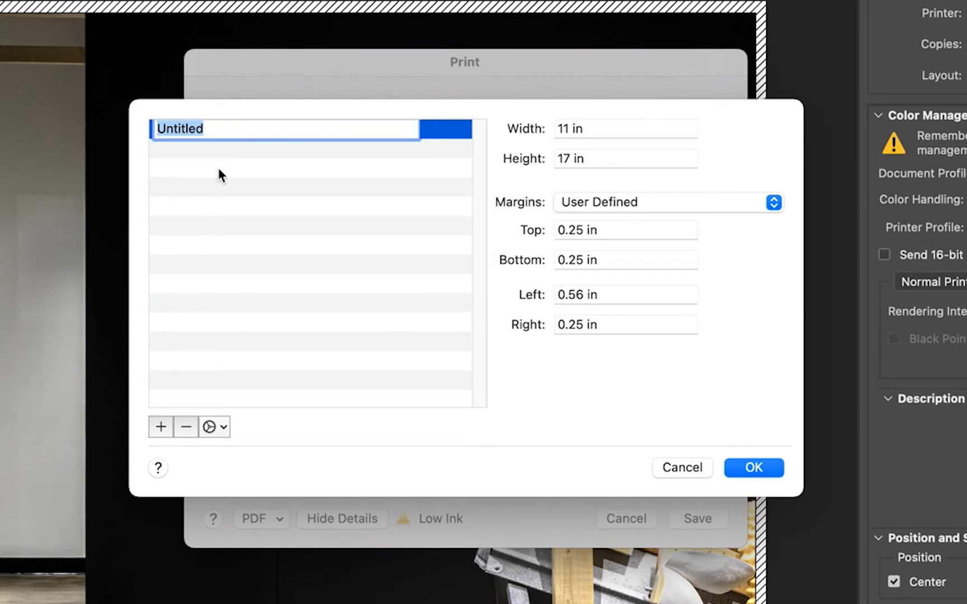
key("Return")
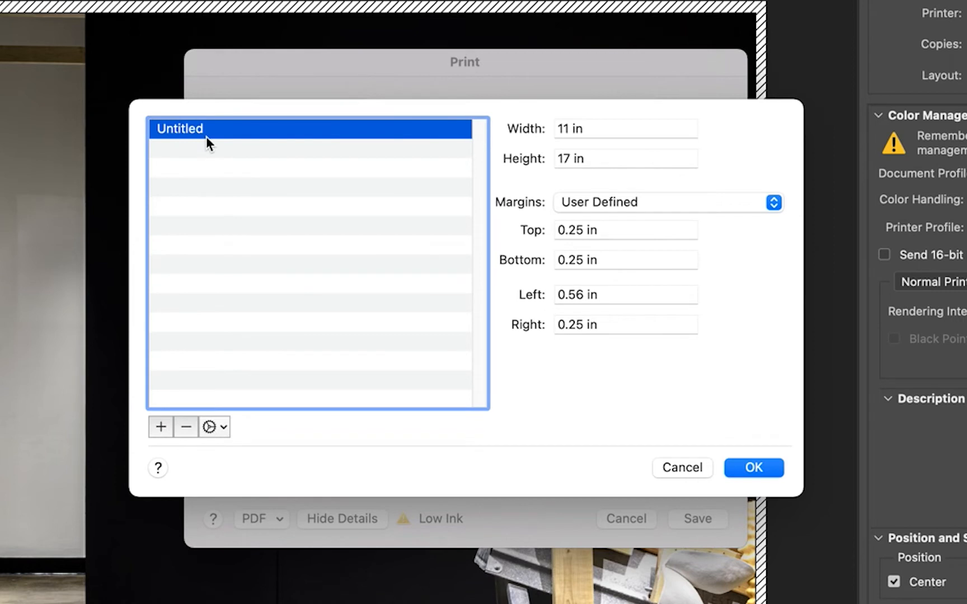
Step: Add a custom paper size and name it "24 inch width paper"
left_click(160, 426)
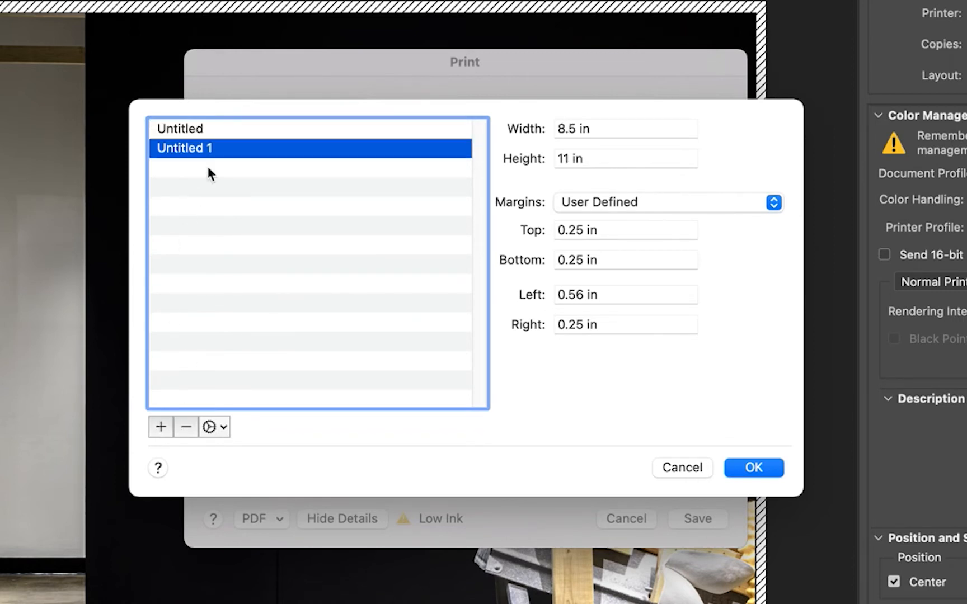
double_click(212, 150)
type("2")
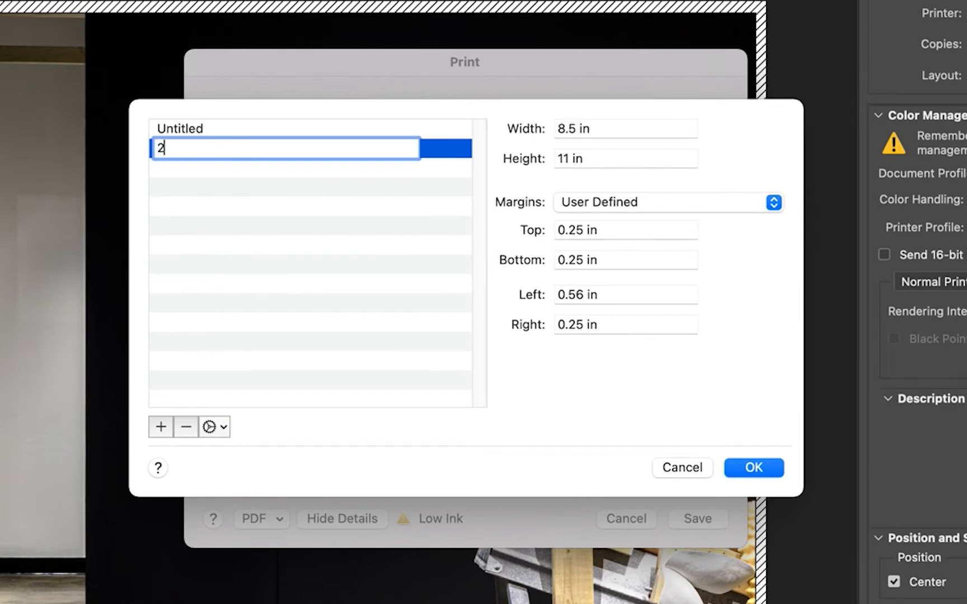
type("4 inch width paper")
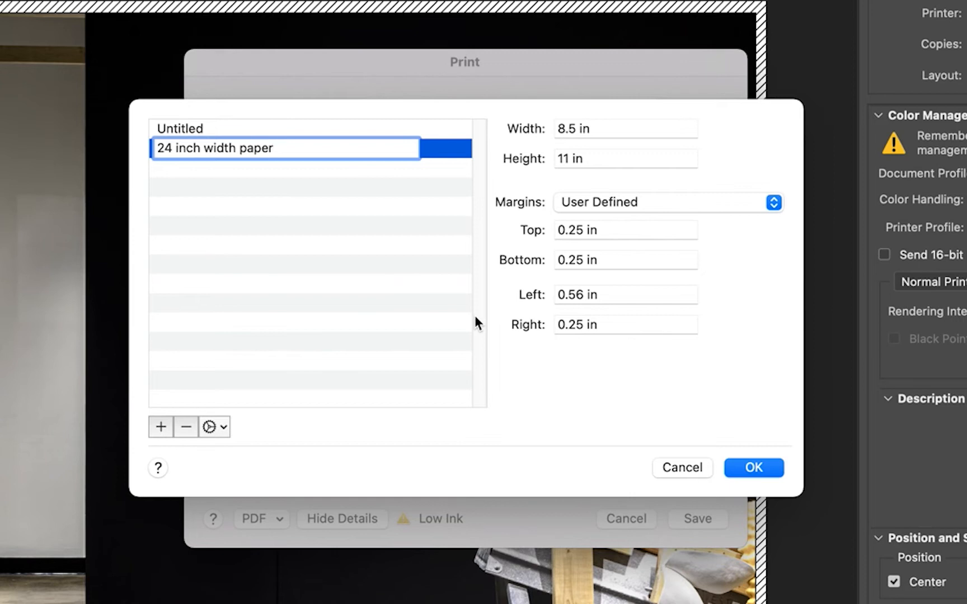
left_click(375, 274)
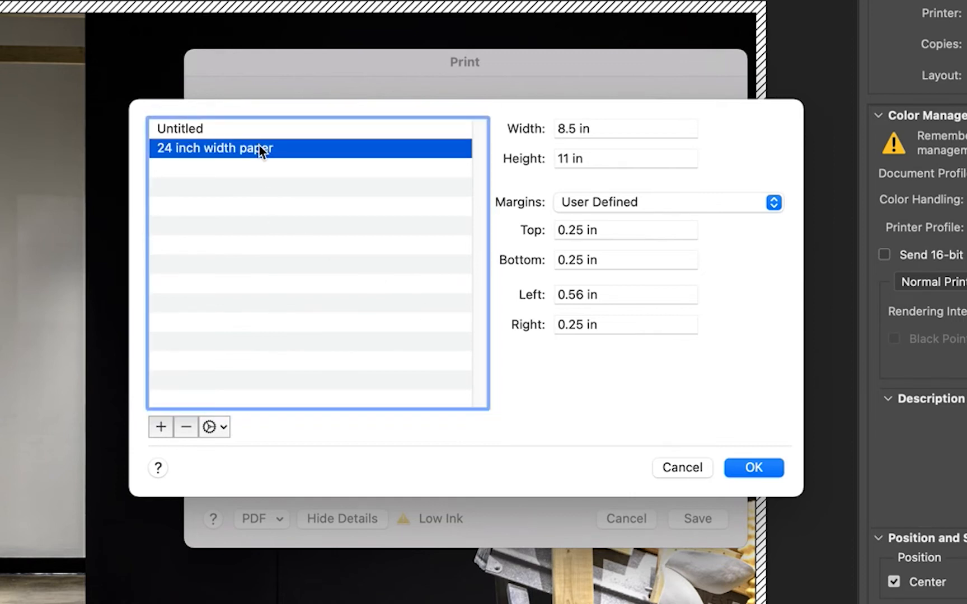
Step: Set the new paper size to 24 in wide and 17.3 in high
left_click(592, 128)
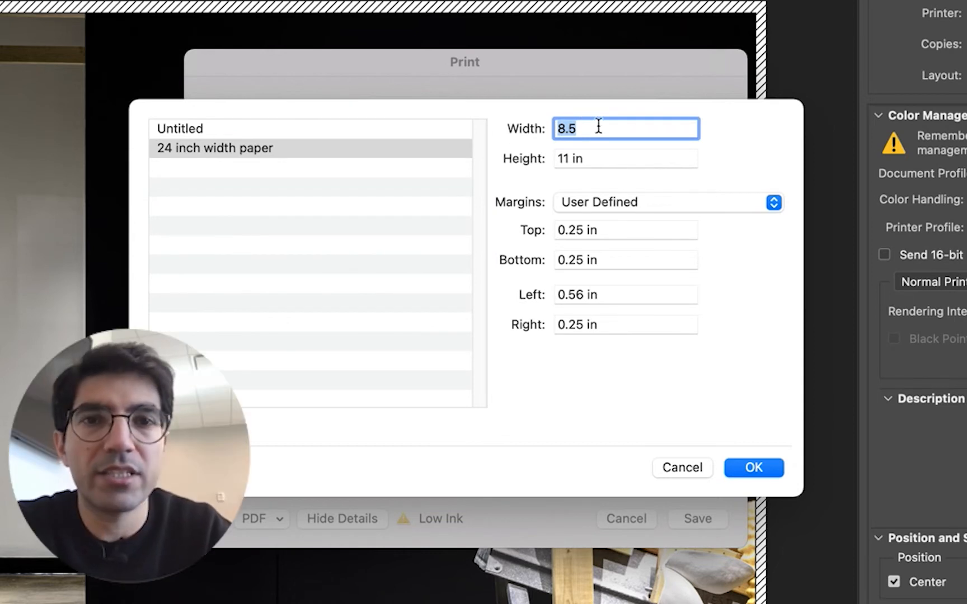
type("24")
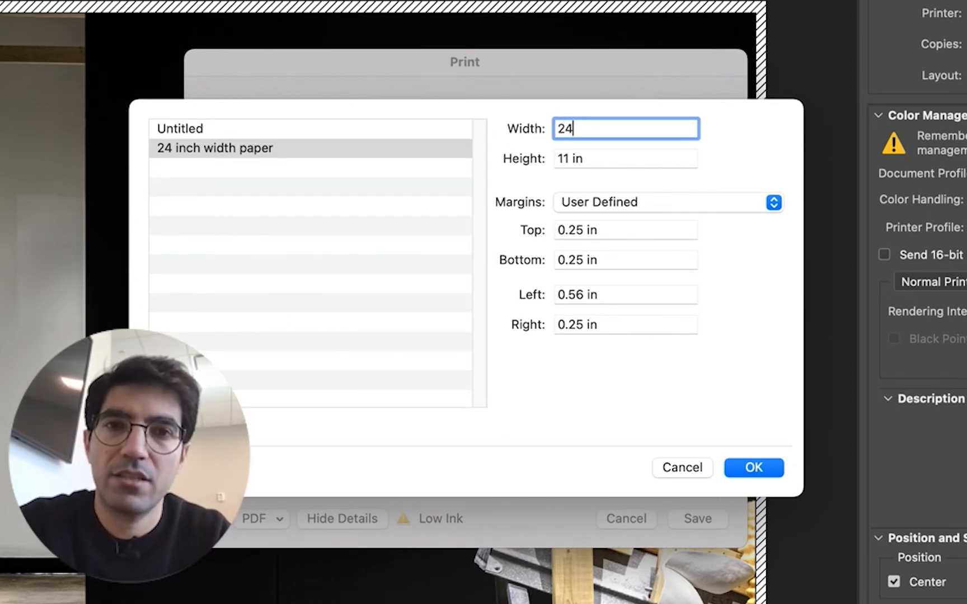
left_click(629, 166)
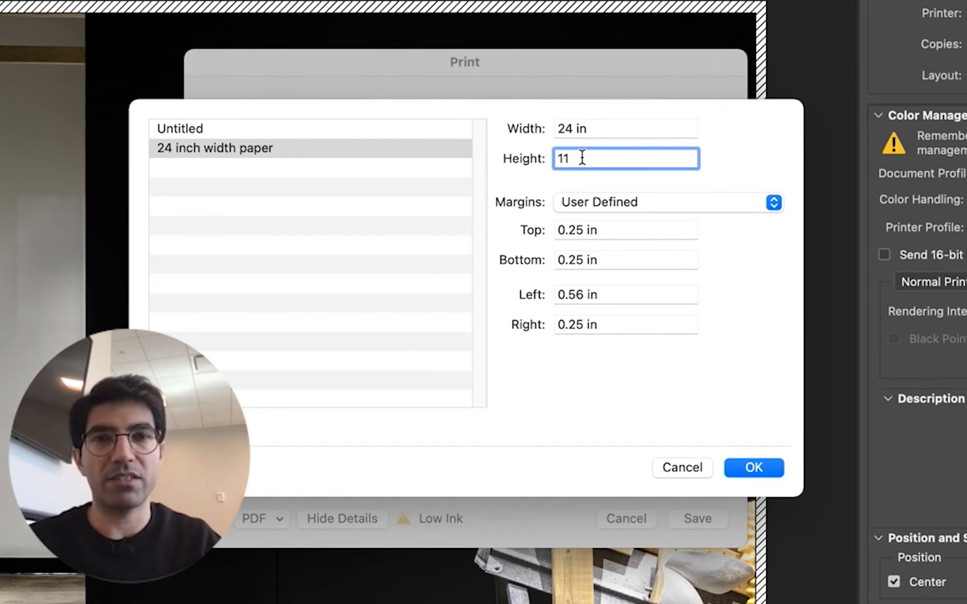
key("BackSpace")
type("7.3")
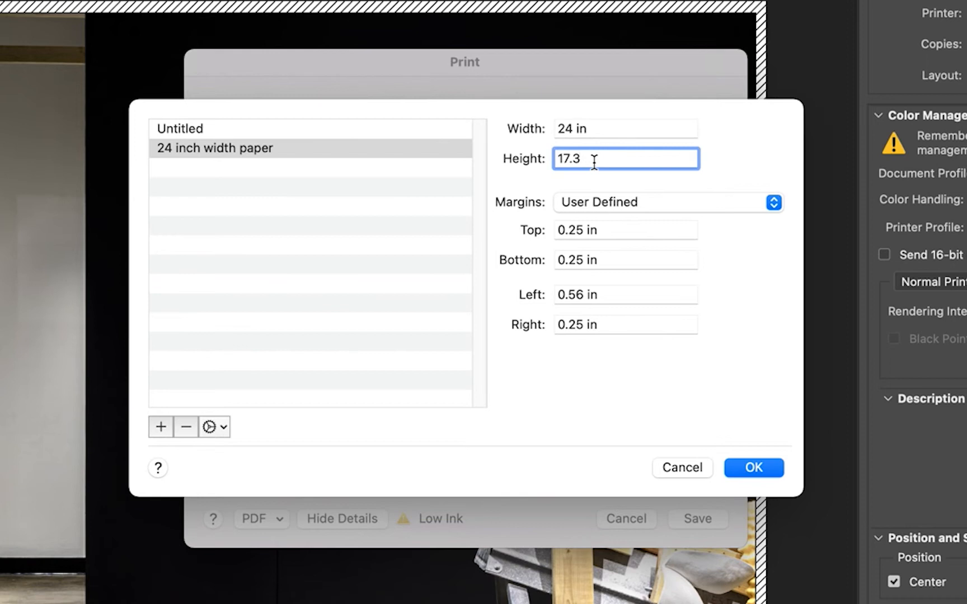
key("Tab")
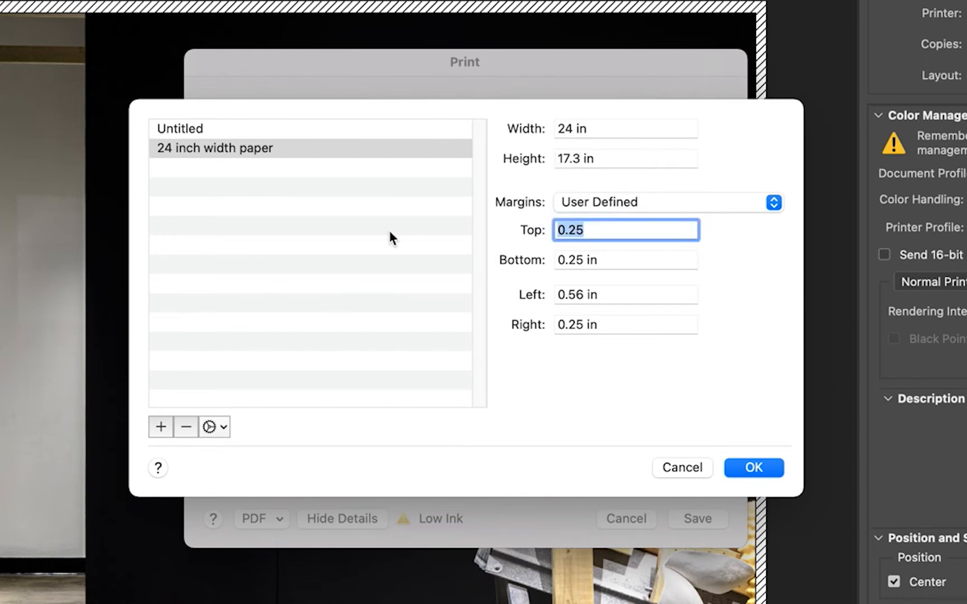
Step: Set the top, bottom, left and right margins of the custom paper to 0 in and accept the custom size
type("0")
key("Tab")
type("0")
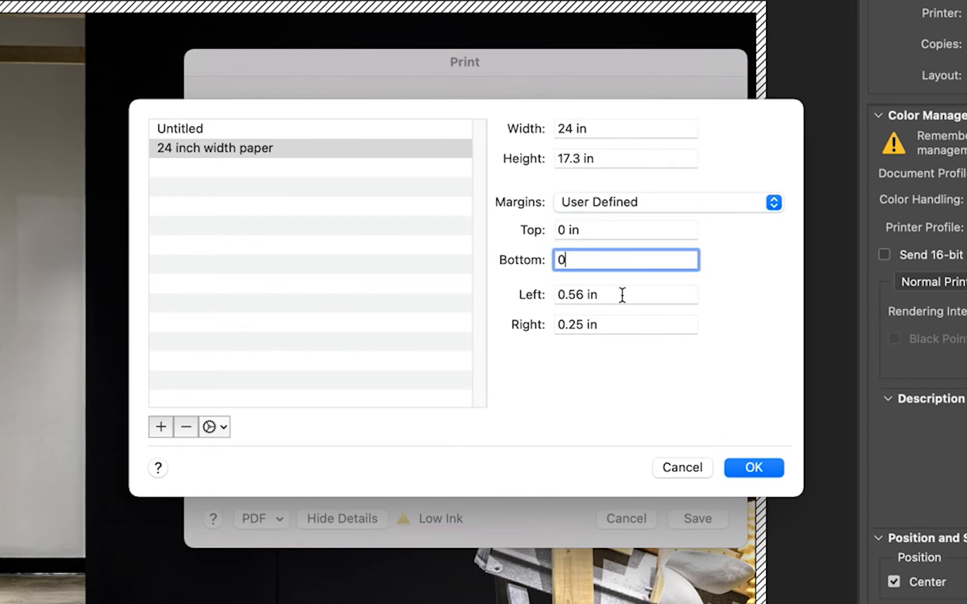
key("Tab")
type("0")
key("Tab")
type("0")
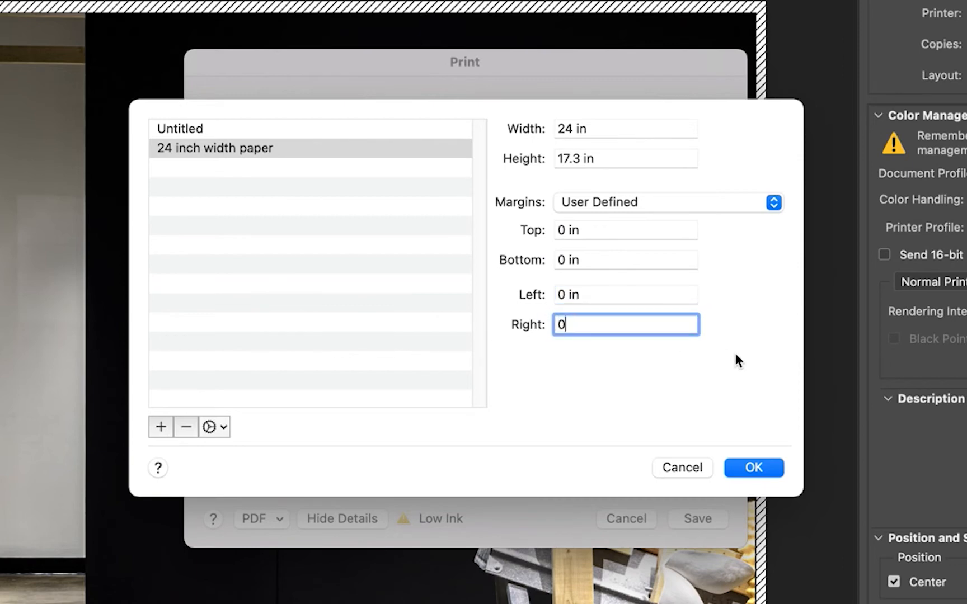
left_click(756, 469)
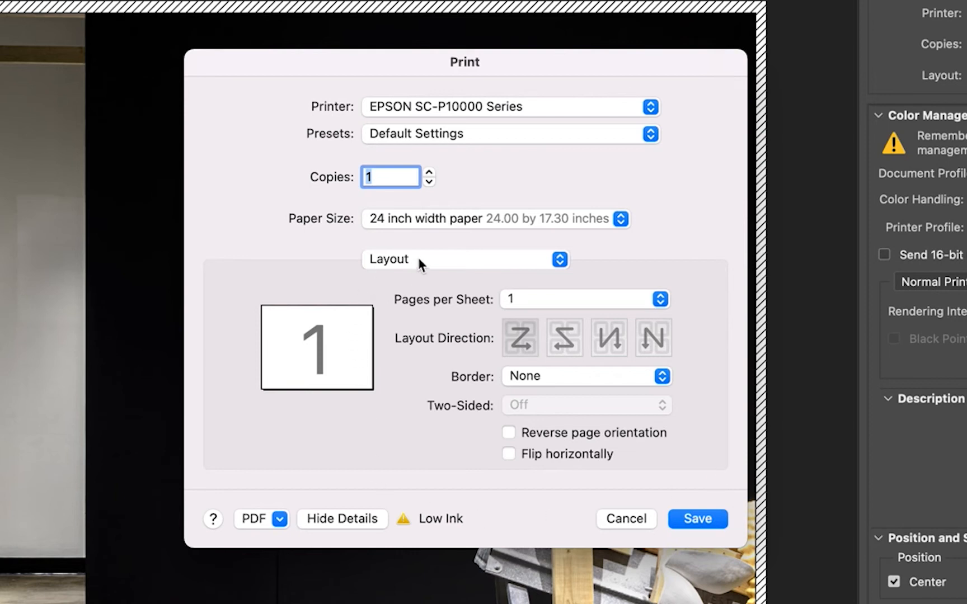
Step: Check the Color Matching options with ColorSync left selected, save the printer settings and dismiss the color matching warning
left_click(438, 257)
left_click(435, 283)
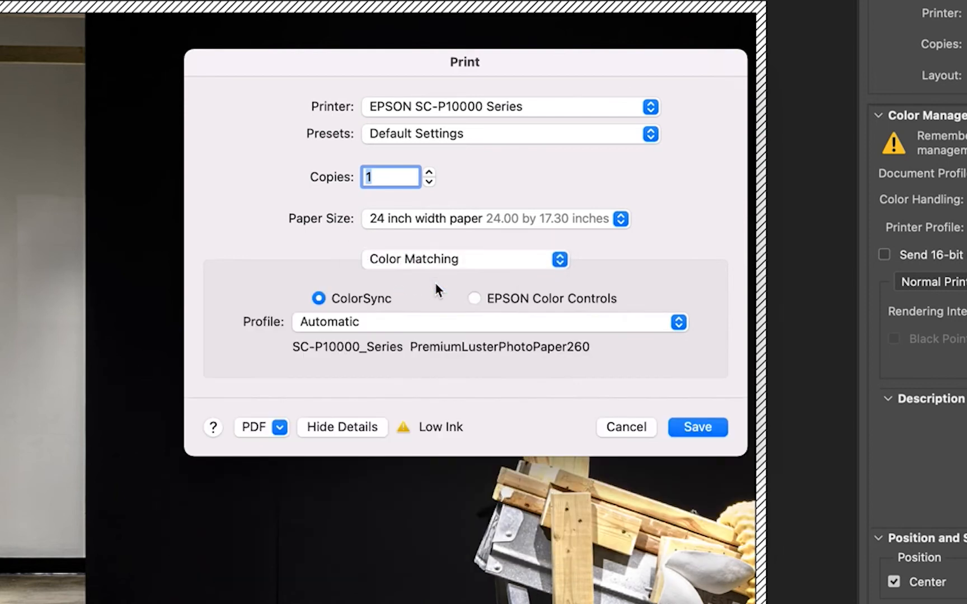
left_click(490, 258)
left_click(492, 259)
left_click(699, 427)
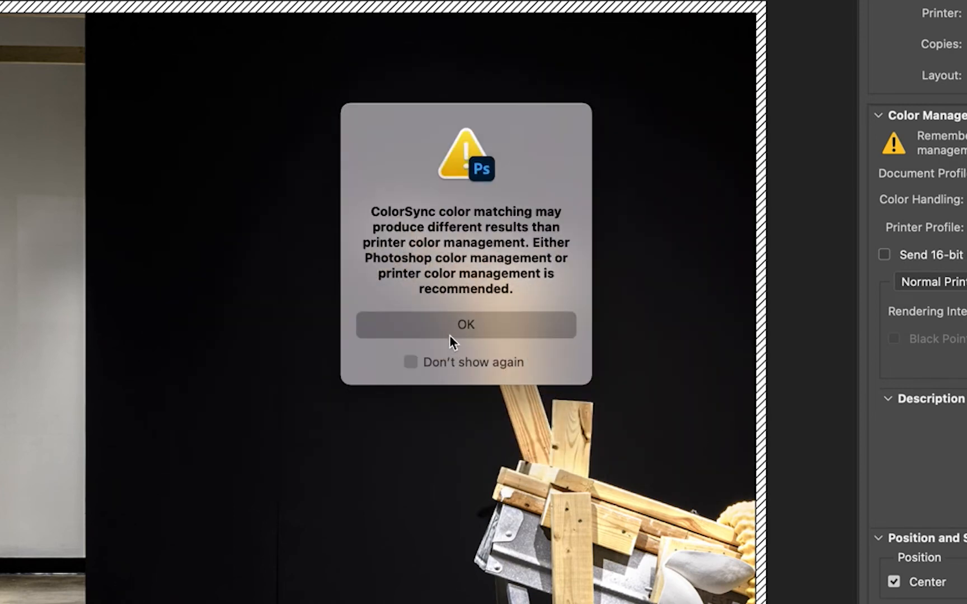
left_click(450, 335)
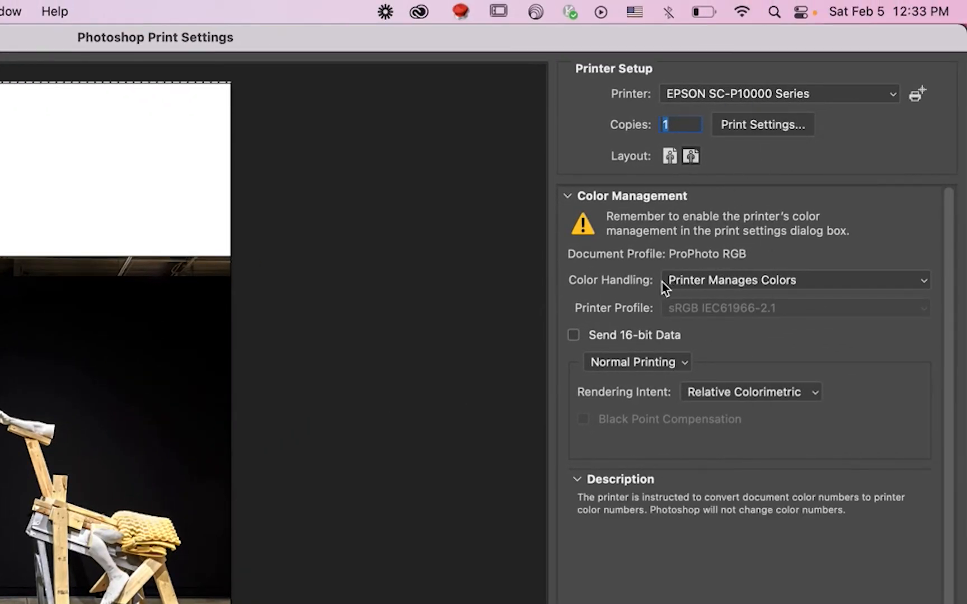
Step: Set the color handling to Photoshop Manages Colors
left_click(816, 288)
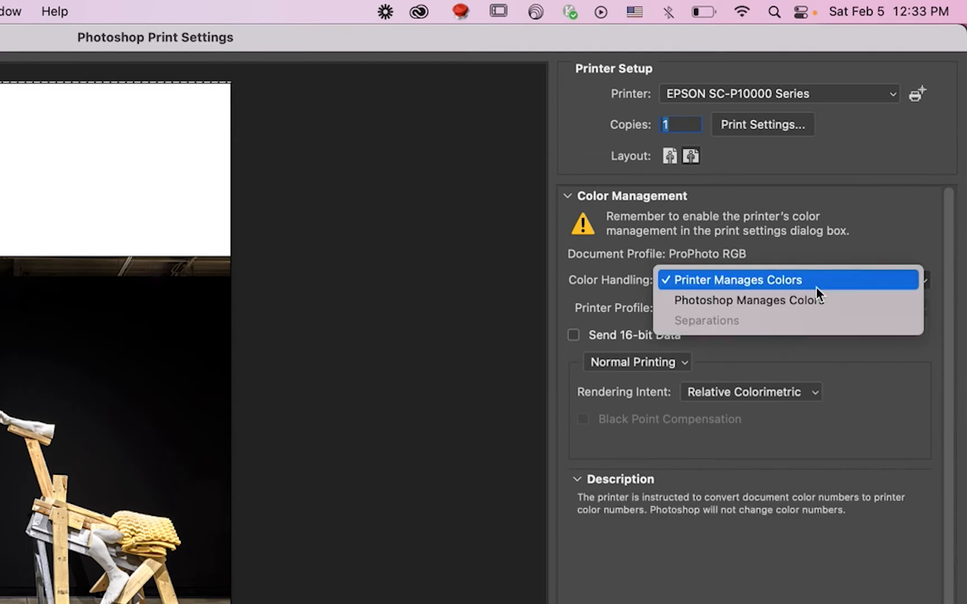
left_click(784, 308)
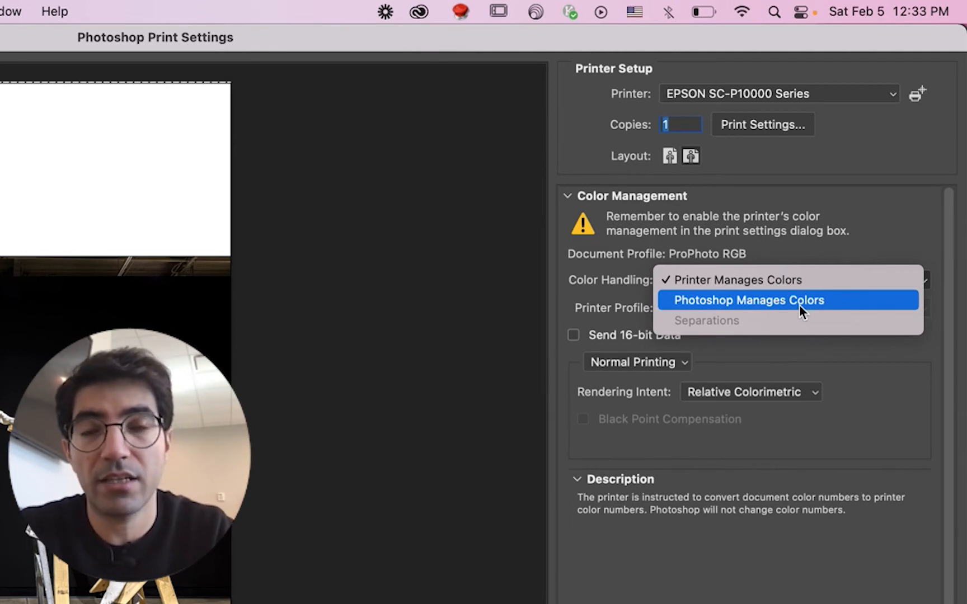
left_click(700, 300)
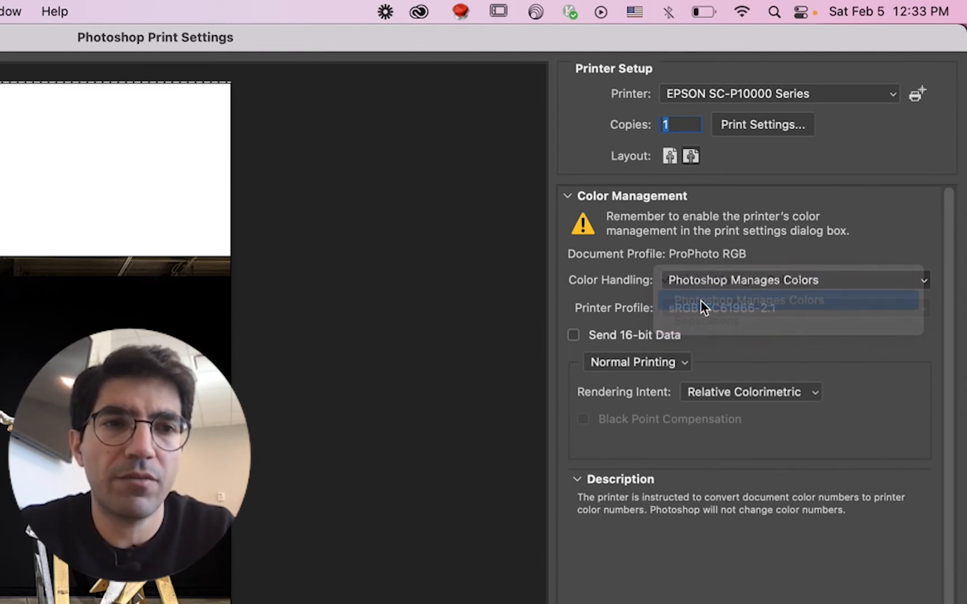
Step: Set the printer profile to SC-P10000_Series PremiumLusterPhotoPaper260
left_click(776, 308)
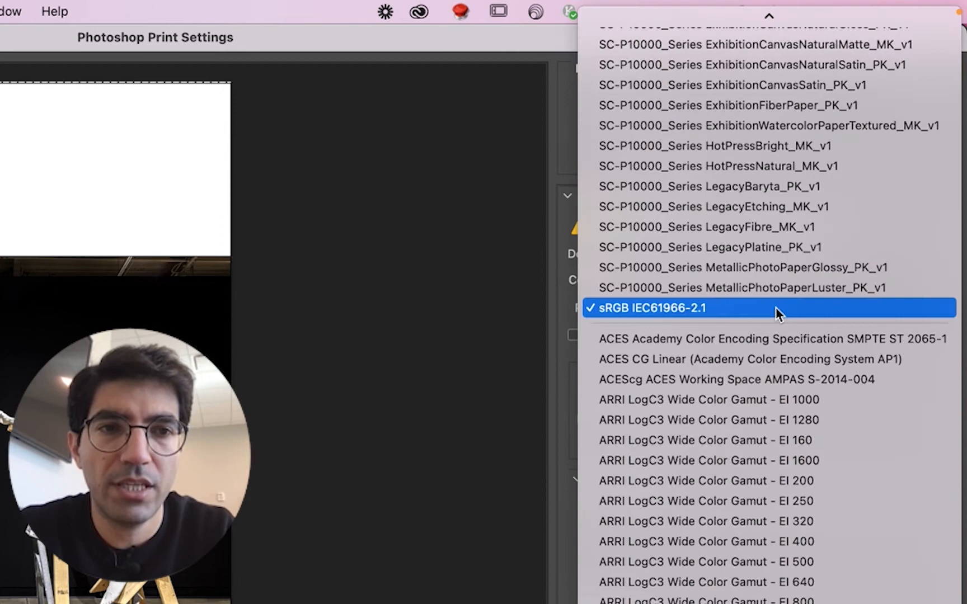
left_click(715, 307)
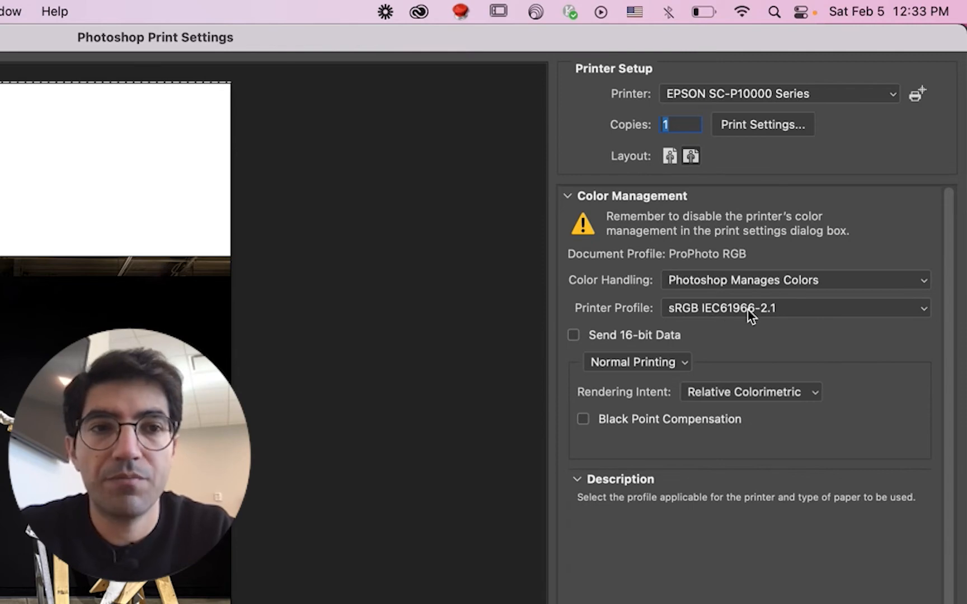
left_click(747, 310)
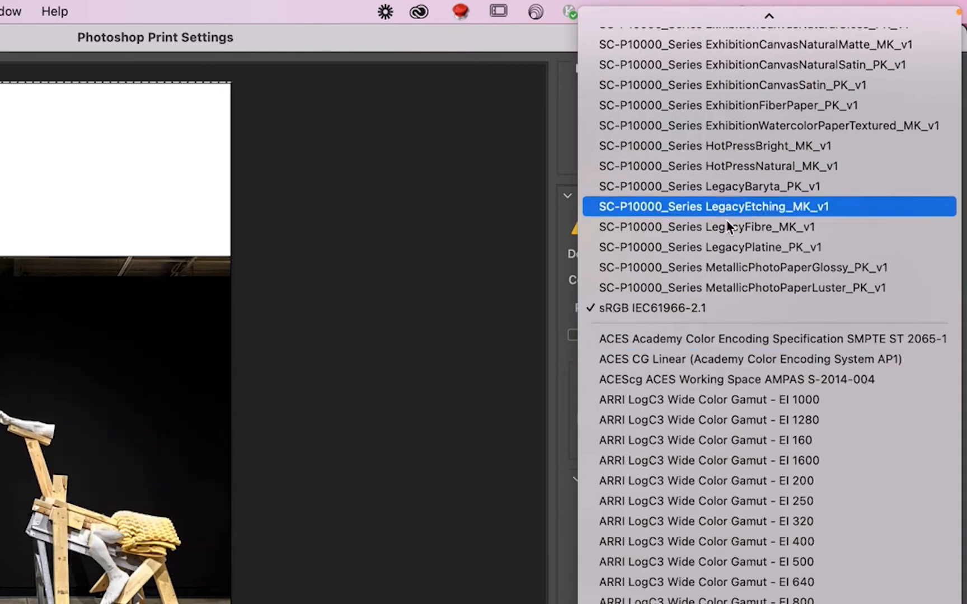
mouse_move(694, 3)
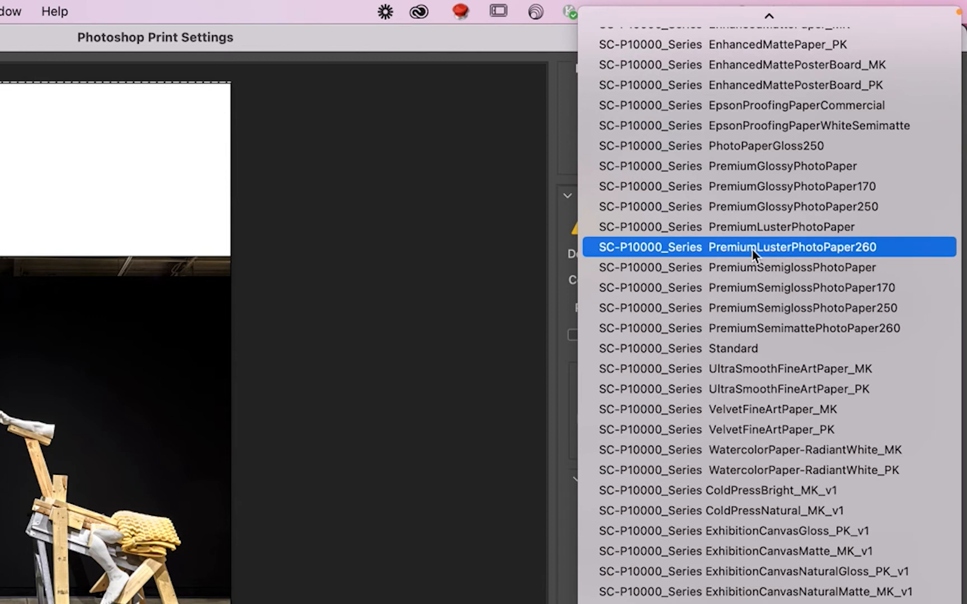
mouse_move(768, 16)
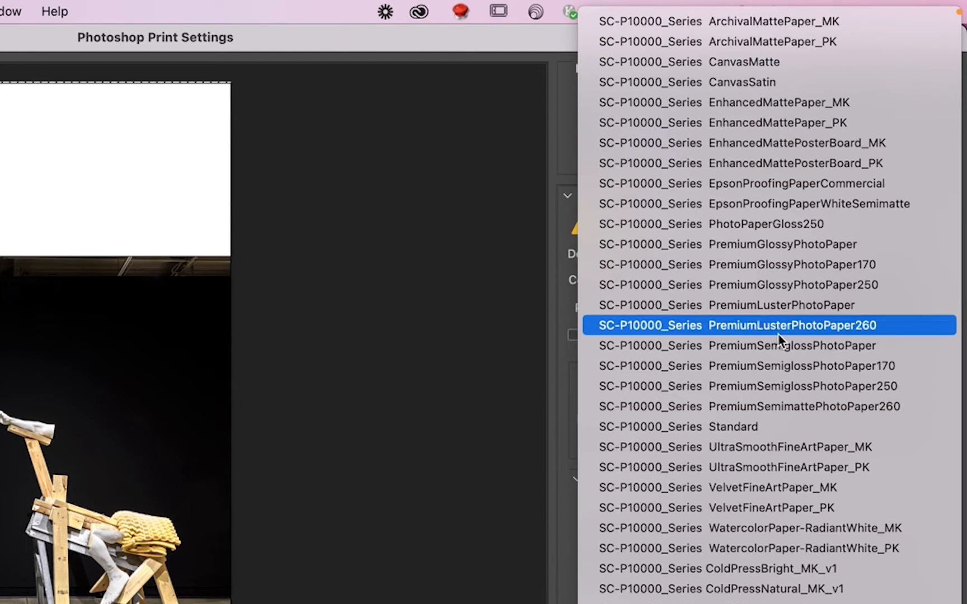
left_click(818, 332)
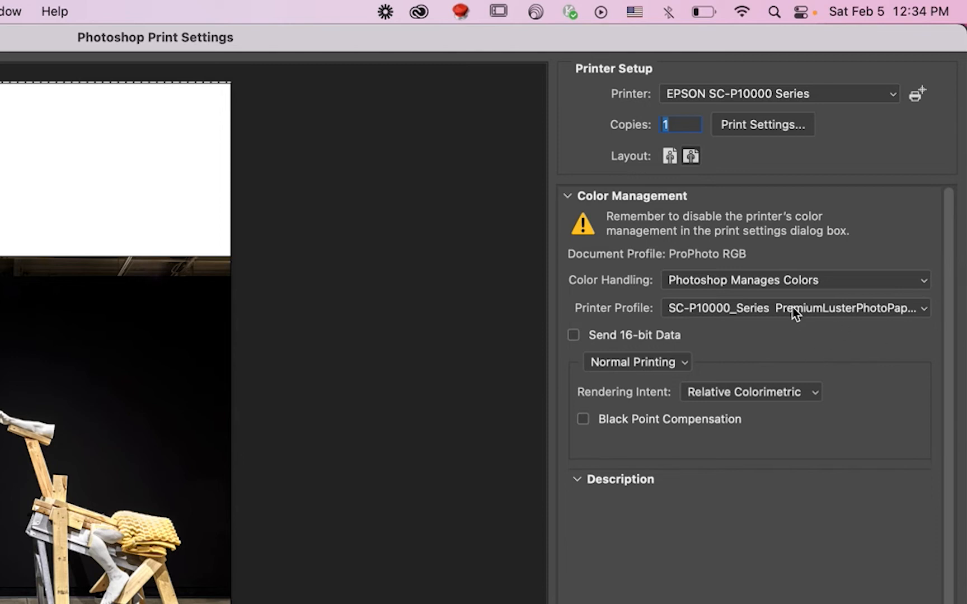
Step: Review the Color Matching, Paper Handling and Cover Page options in the printer's print settings
left_click(749, 126)
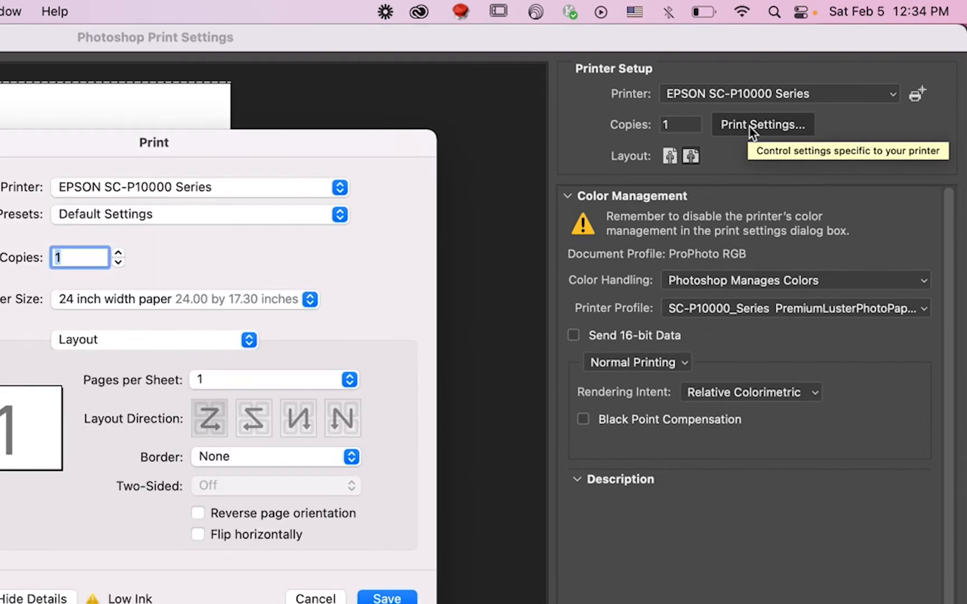
left_click(187, 343)
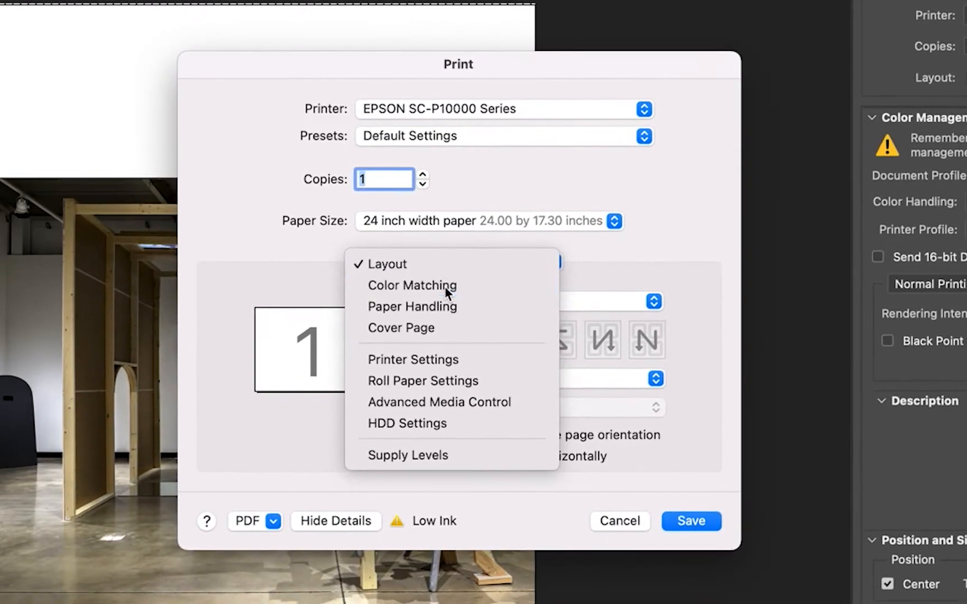
left_click(227, 341)
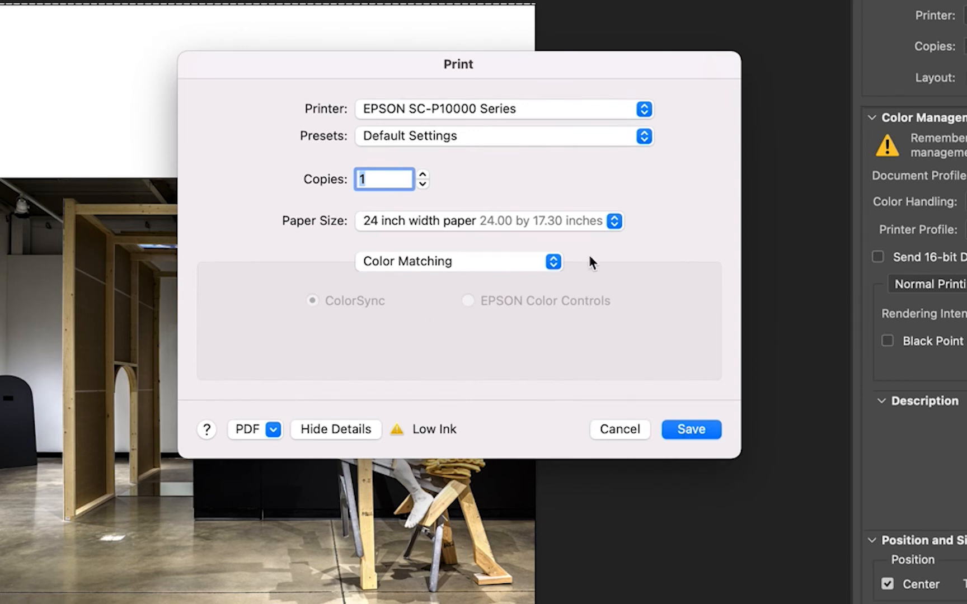
left_click(520, 265)
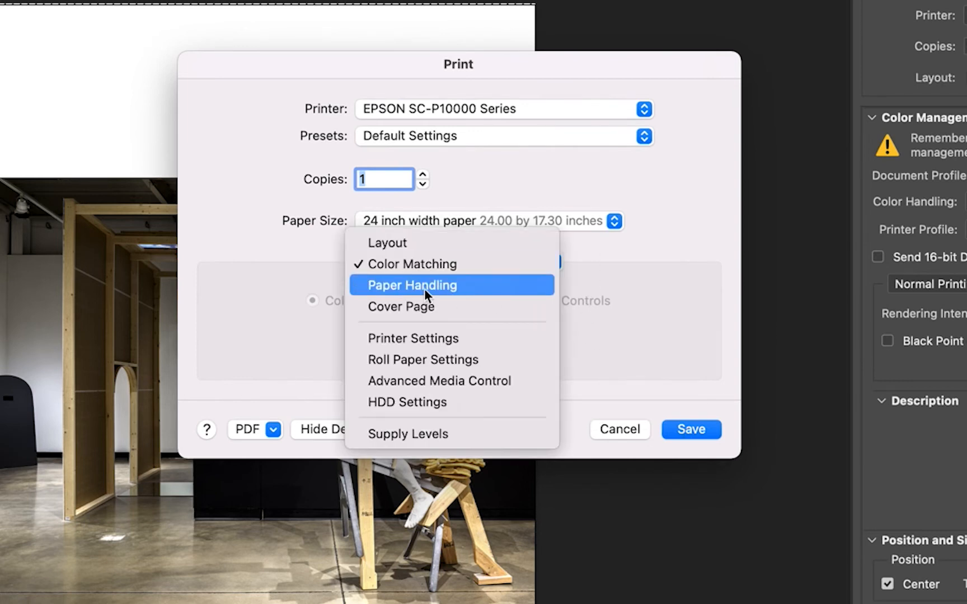
left_click(401, 288)
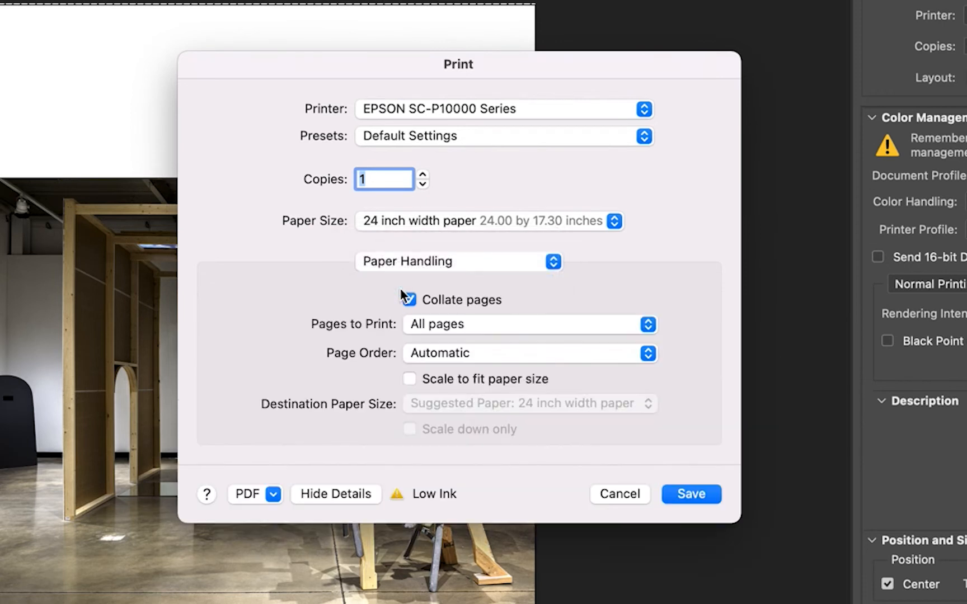
left_click(536, 261)
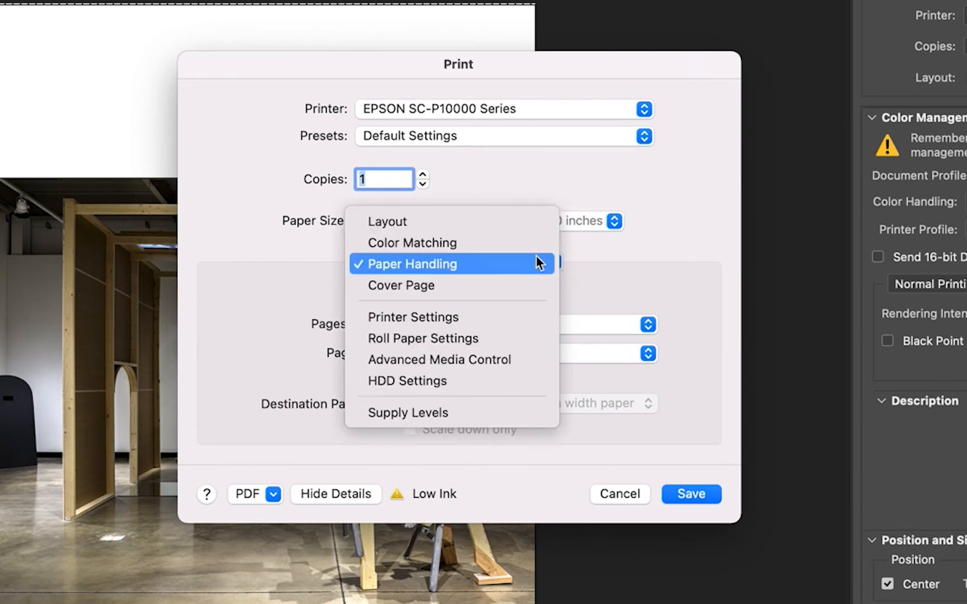
left_click(511, 291)
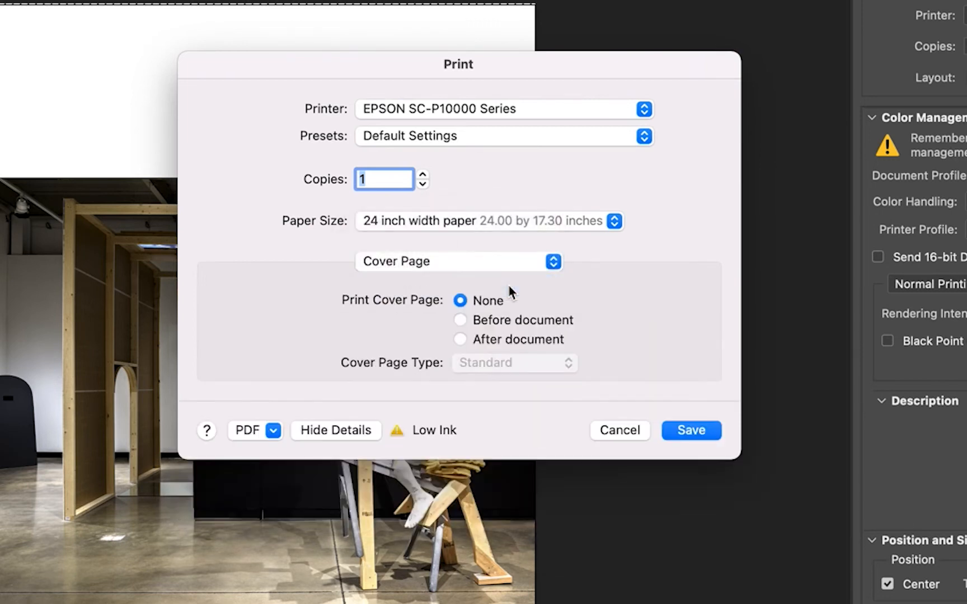
Step: In Printer Settings, choose Roll Paper - Borderless, Auto Expand as page setup and Premium Luster Photo Paper (260) as media type
left_click(531, 265)
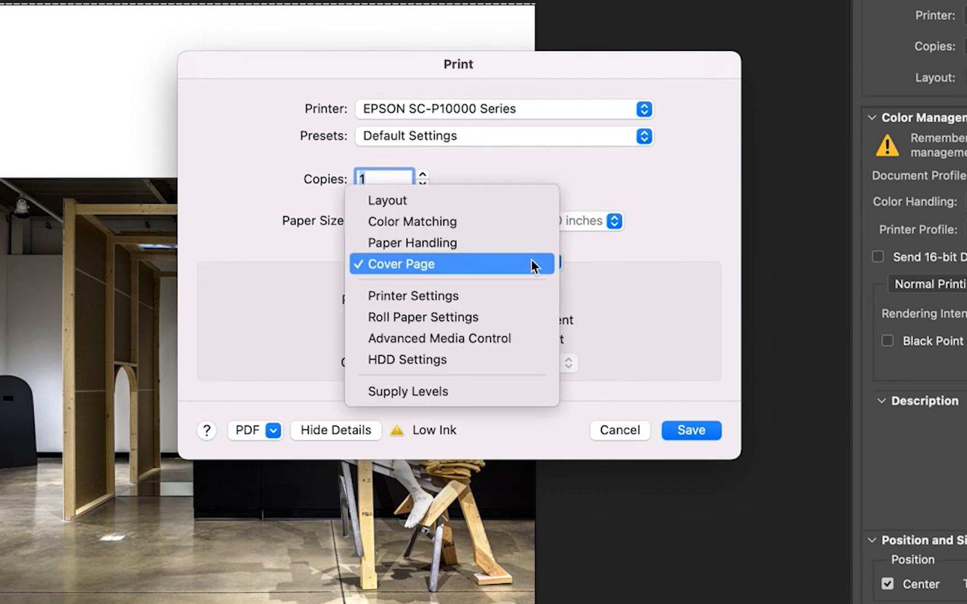
left_click(472, 293)
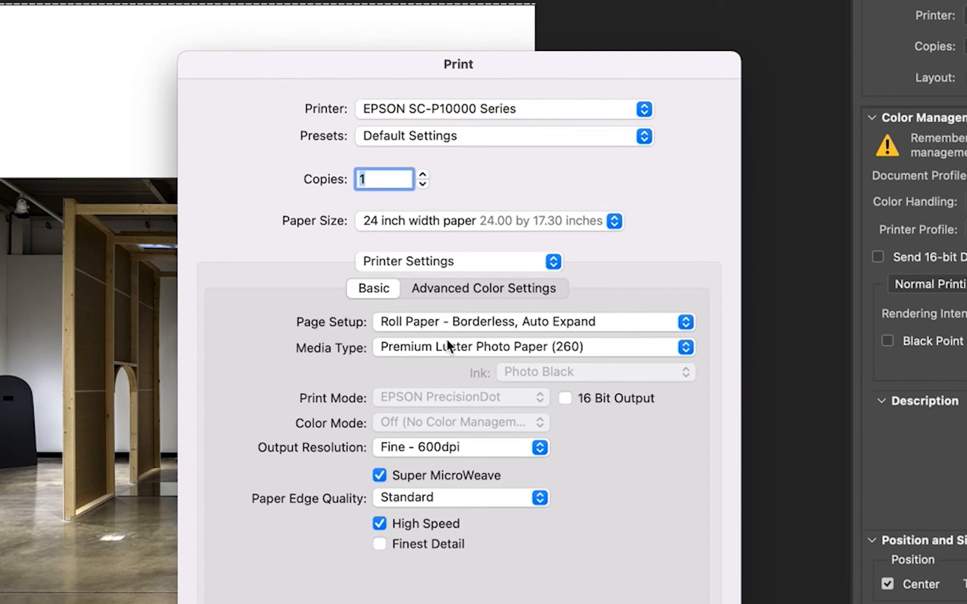
left_click(438, 328)
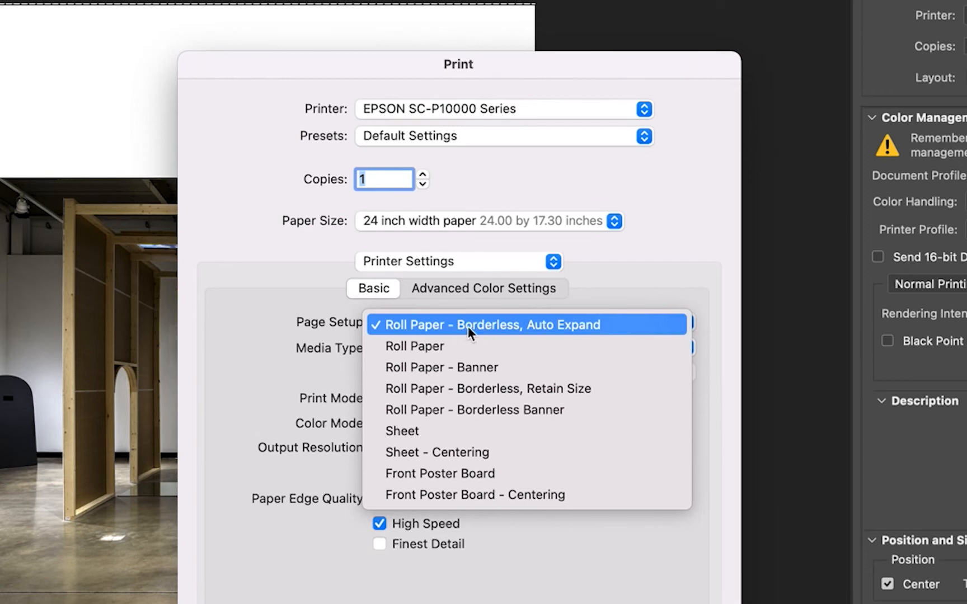
left_click(587, 326)
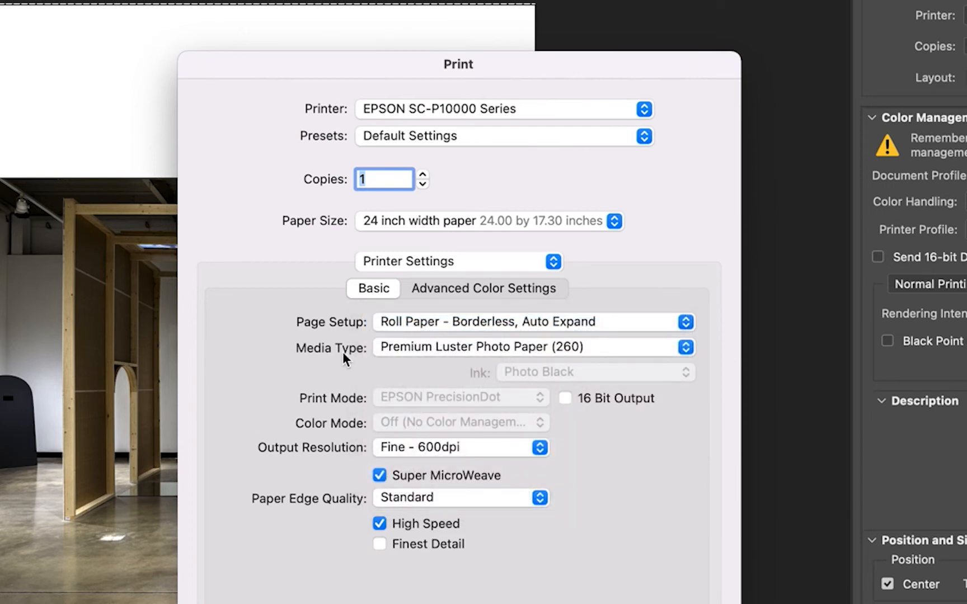
left_click(512, 350)
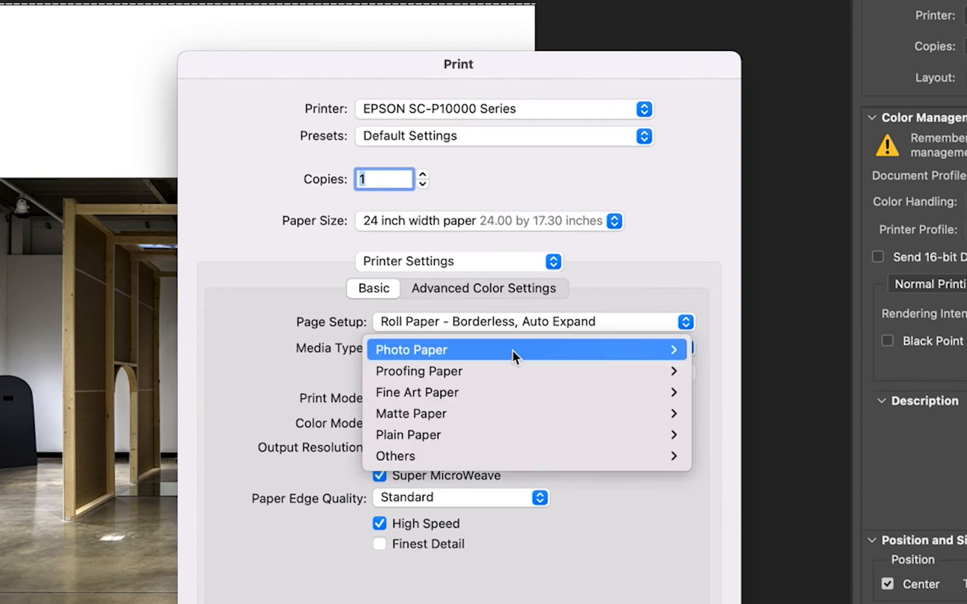
mouse_move(512, 350)
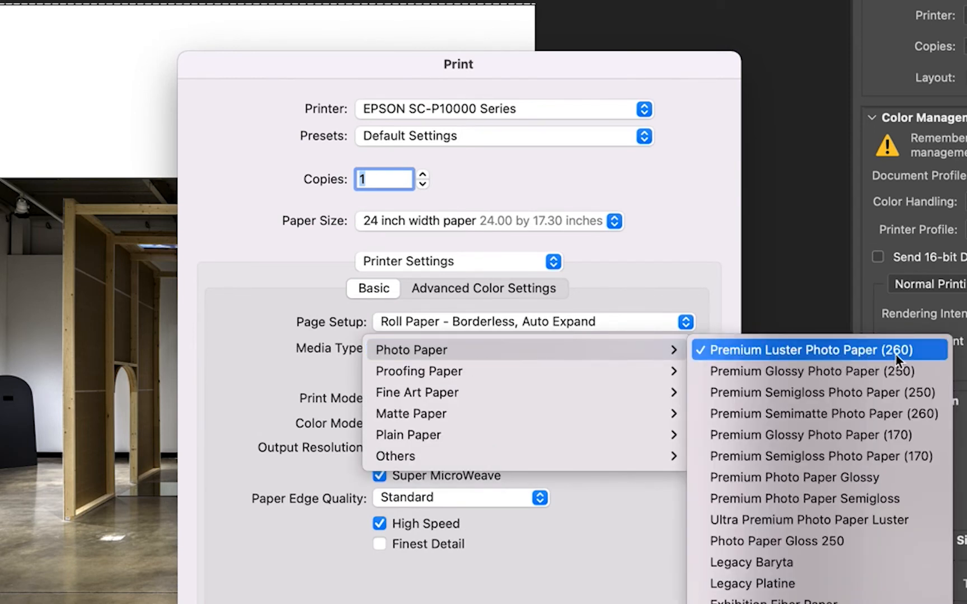
left_click(786, 352)
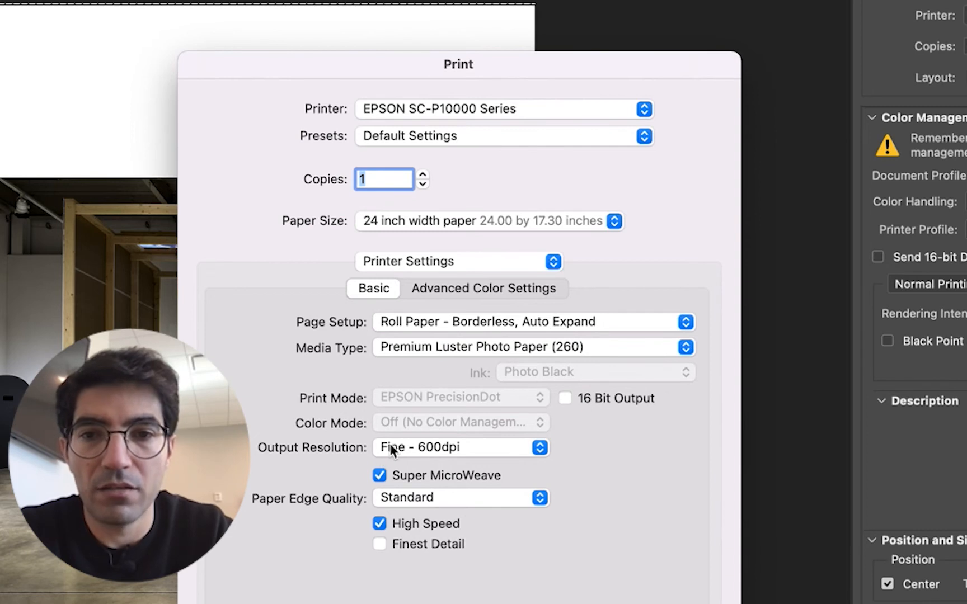
Step: Select Fine - 600dpi as the output resolution and turn off High Speed
left_click(429, 452)
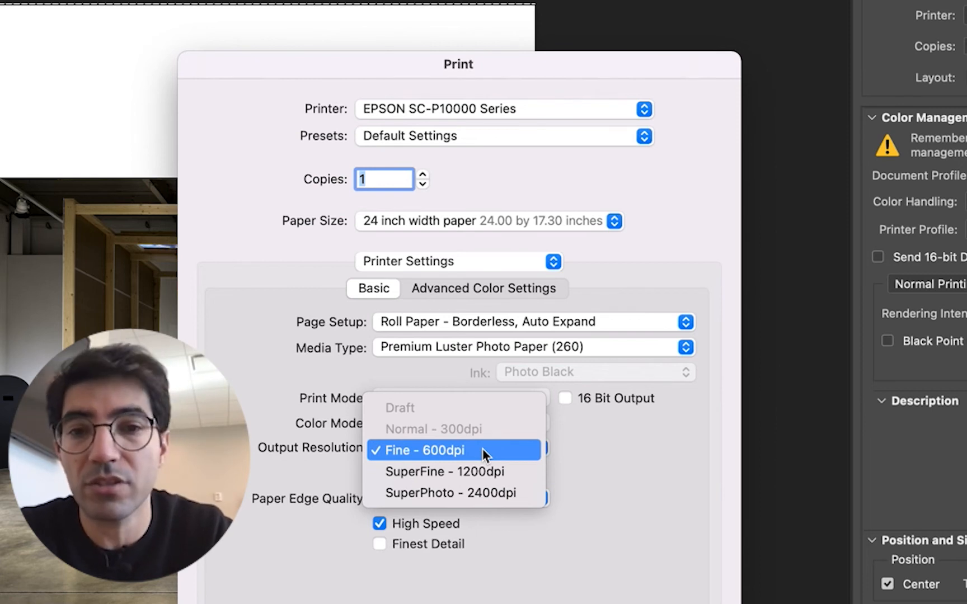
left_click(466, 452)
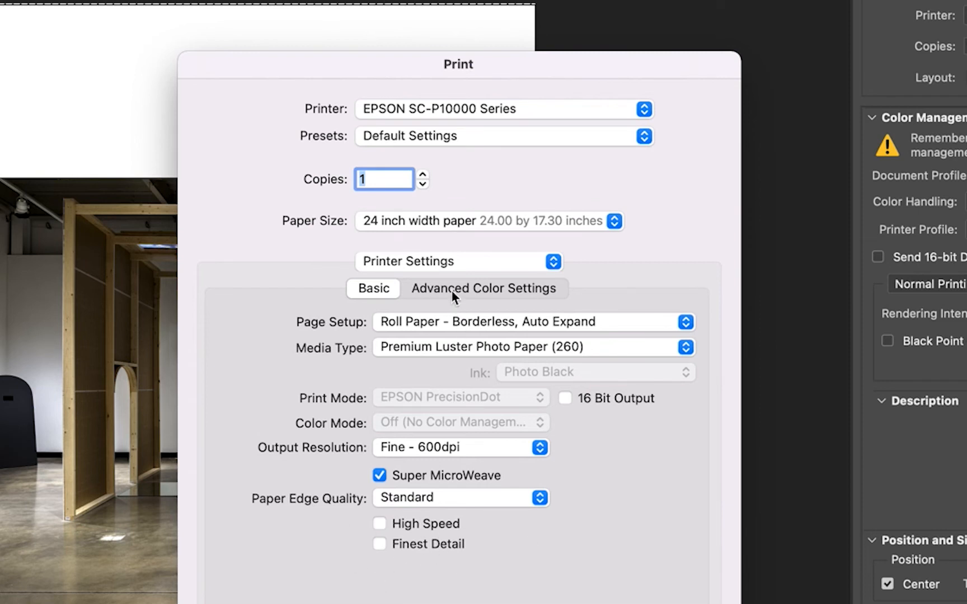
left_click(422, 263)
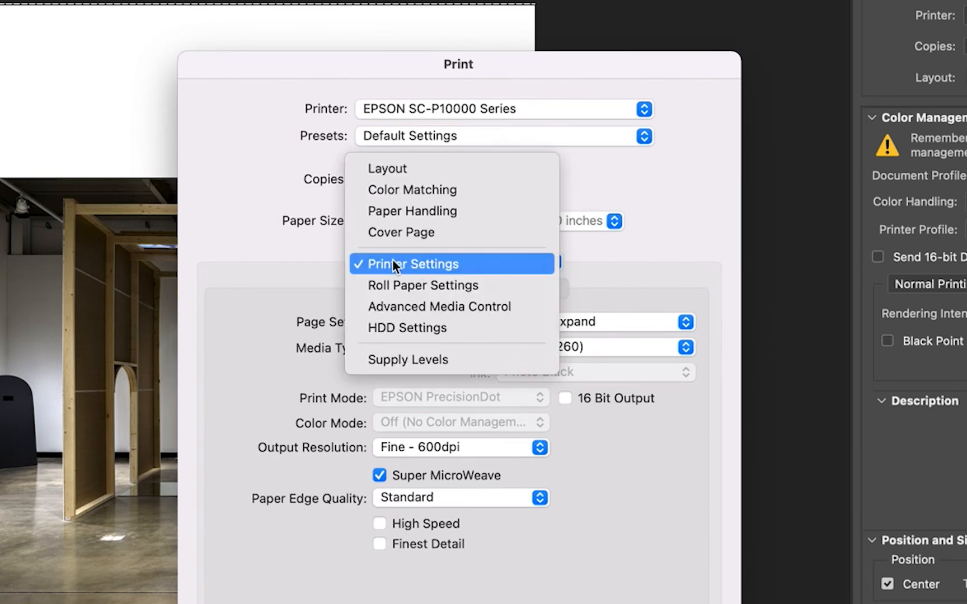
left_click(431, 268)
Step: Check the Roll Paper Settings, leaving auto cut on Normal Cut, and save the printer settings
left_click(438, 261)
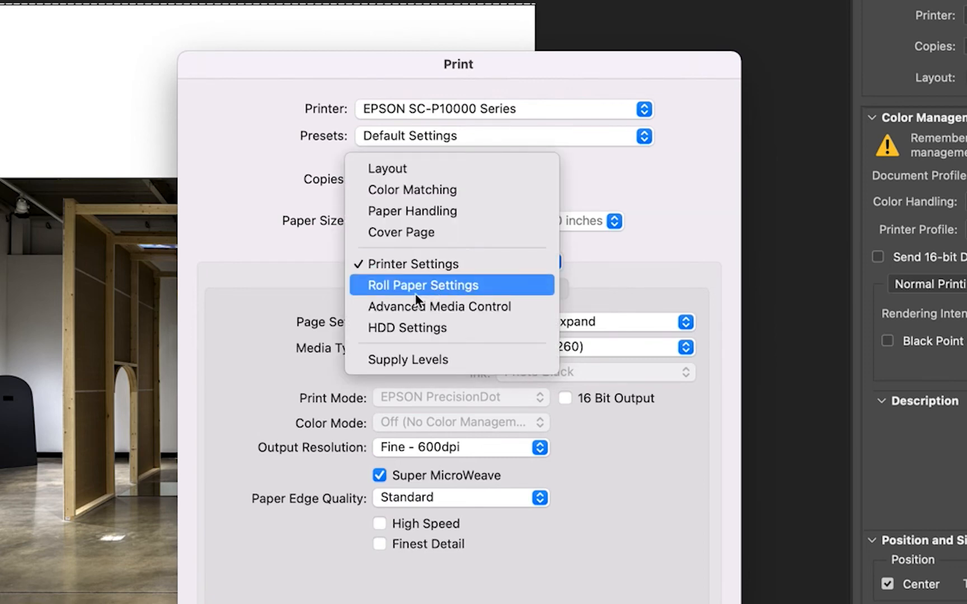
left_click(429, 291)
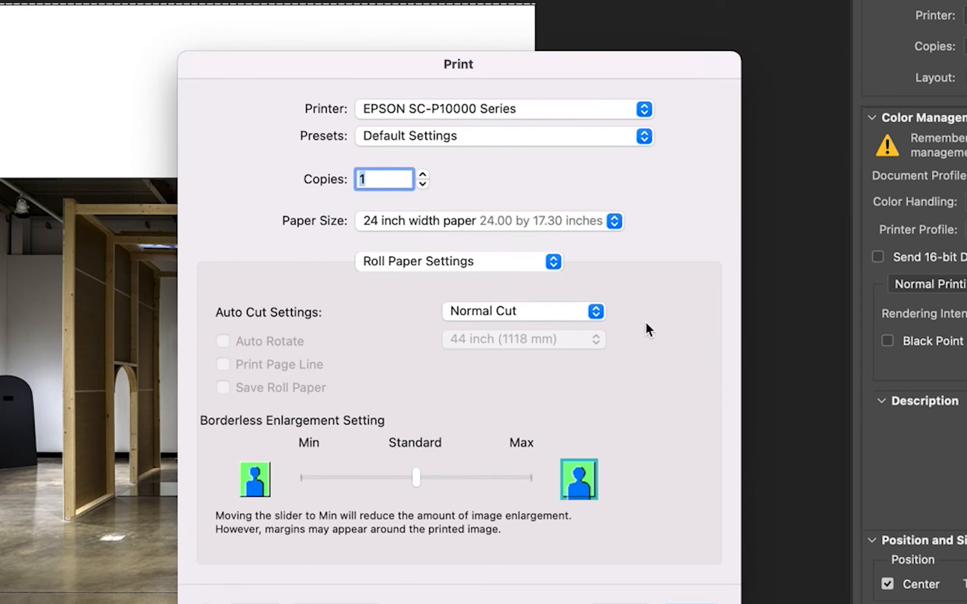
left_click(481, 260)
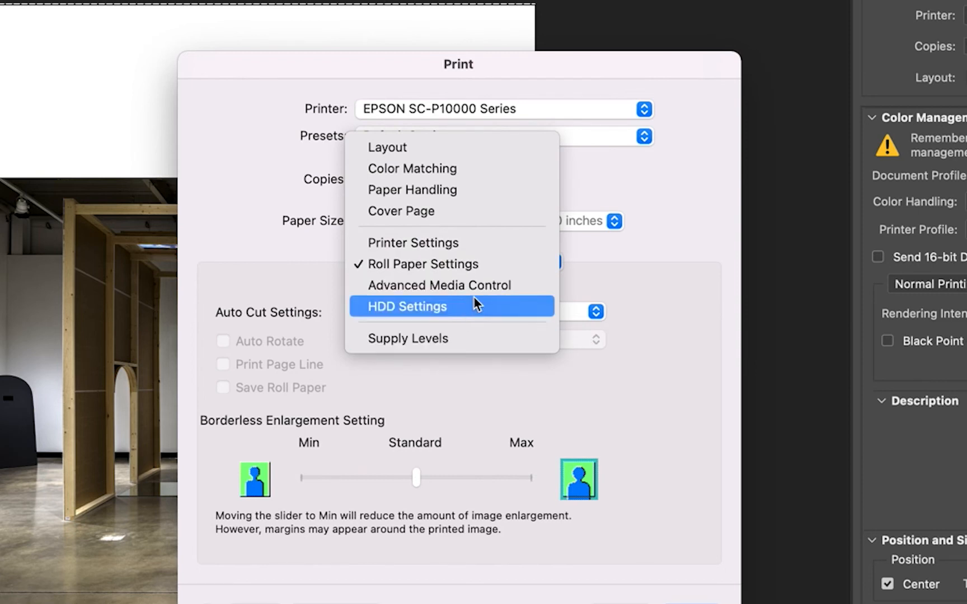
left_click(645, 264)
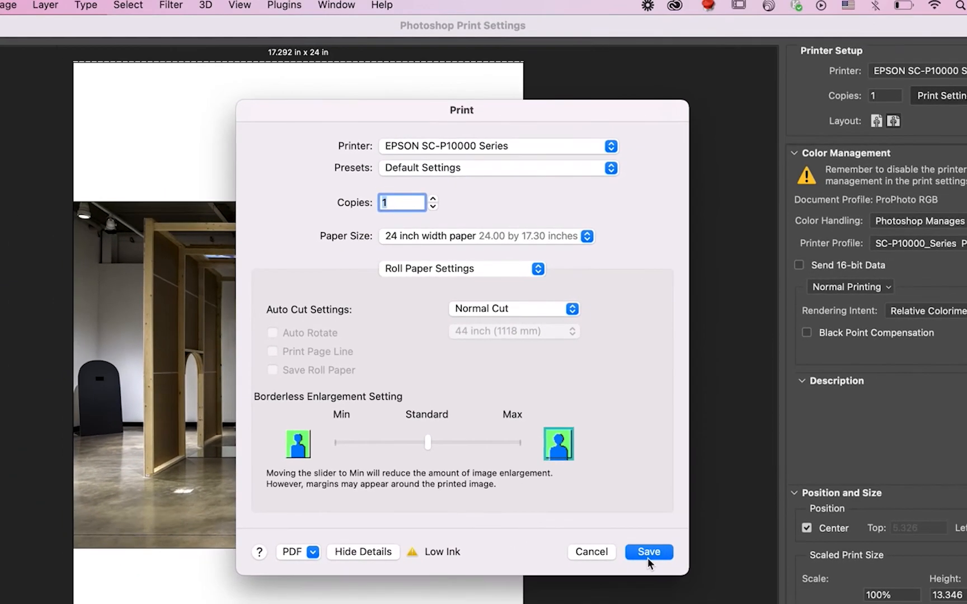
left_click(648, 556)
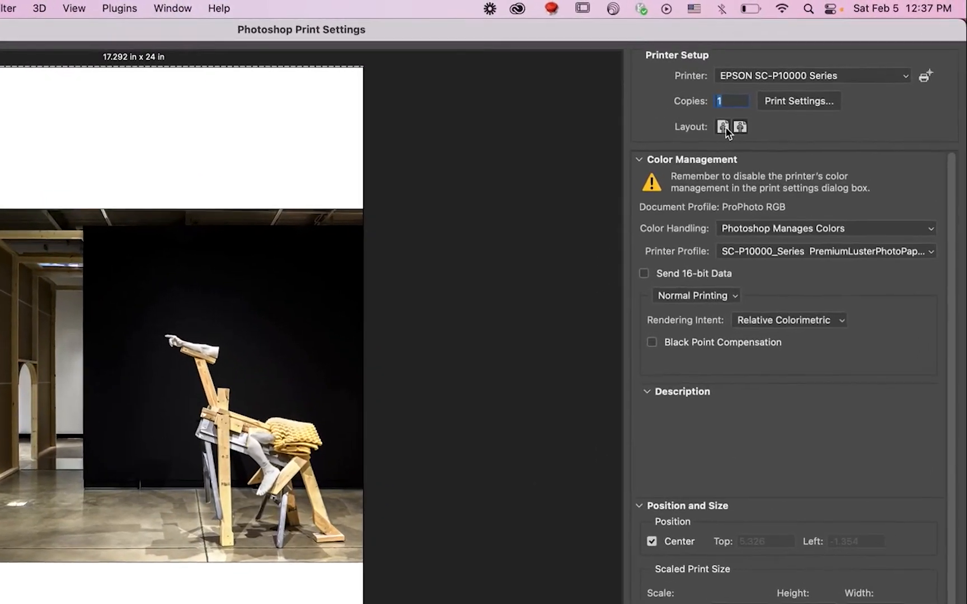
Step: Compare the portrait and landscape page layouts, return to landscape, and close the print settings keeping the changes without printing
left_click(727, 129)
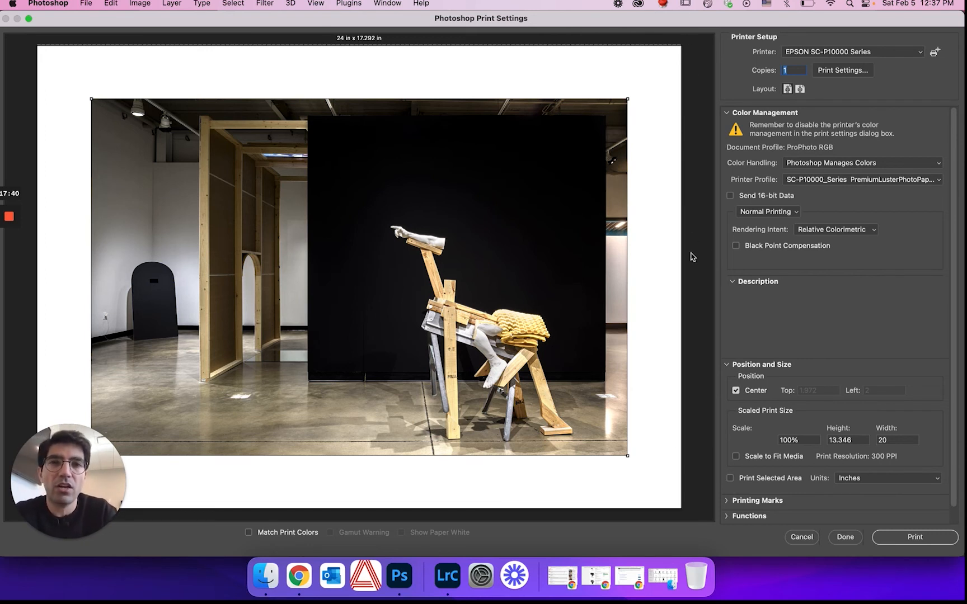
left_click(796, 92)
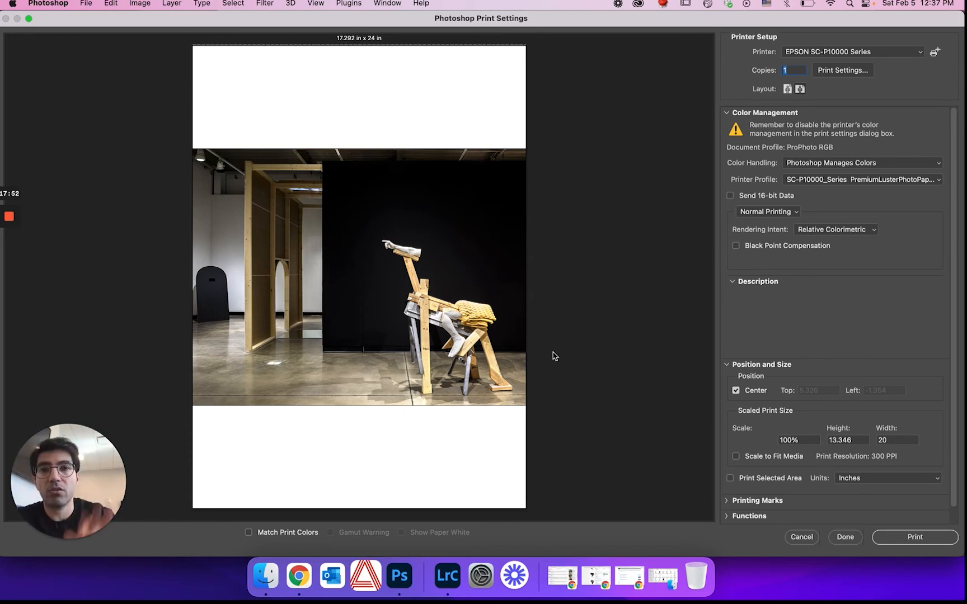
left_click(844, 538)
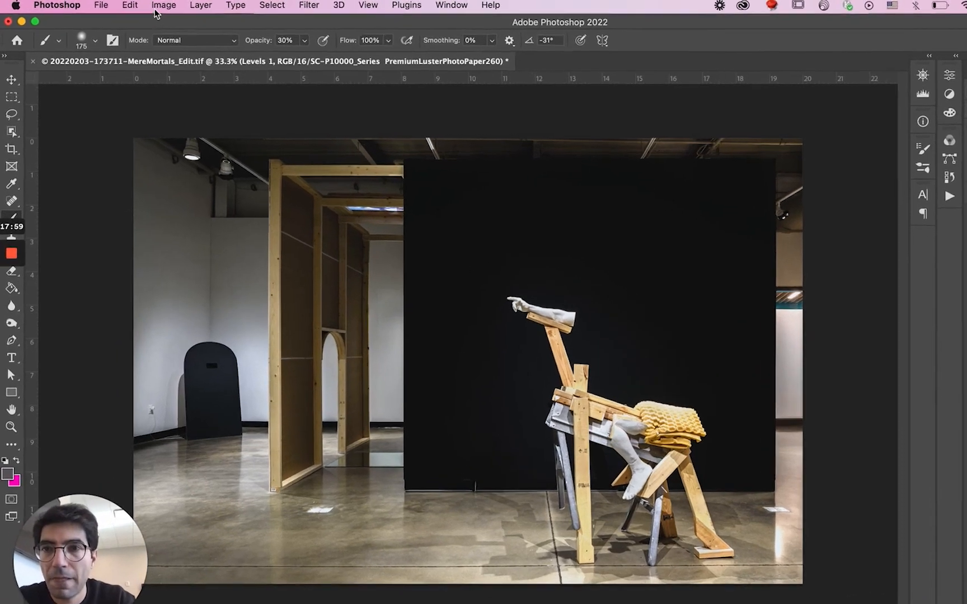
Step: Rotate the whole gallery image 90° clockwise
left_click(156, 7)
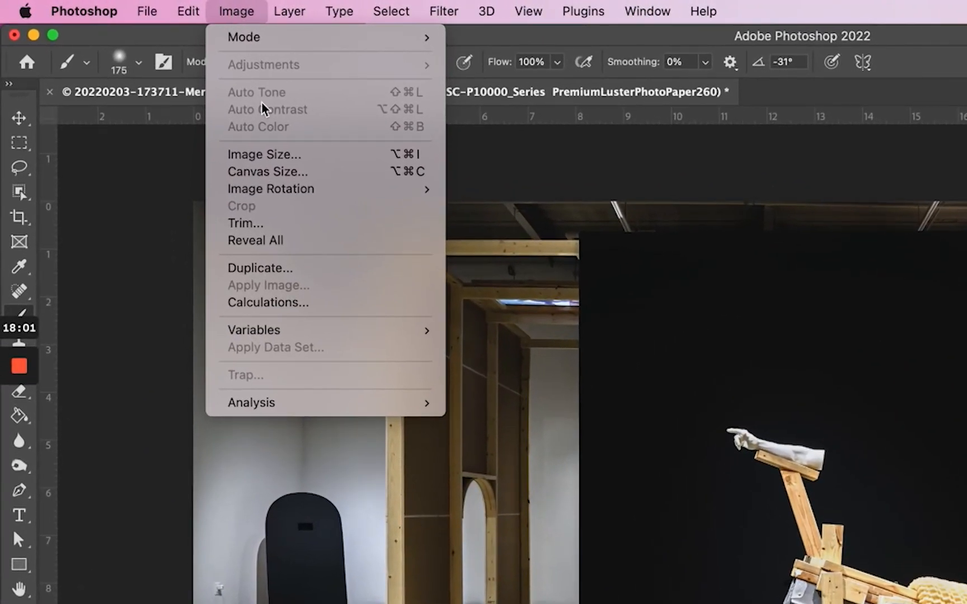
mouse_move(309, 192)
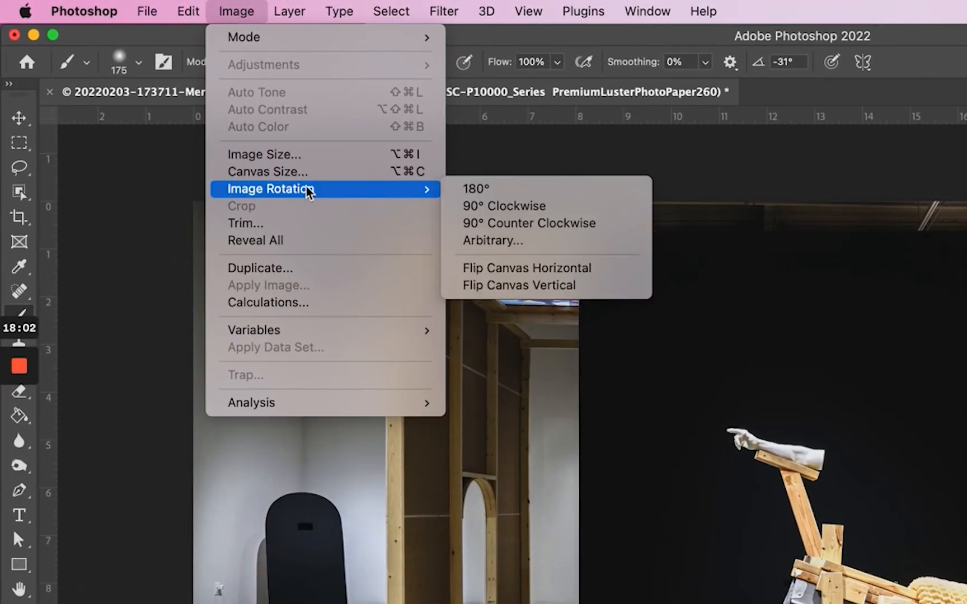
left_click(552, 207)
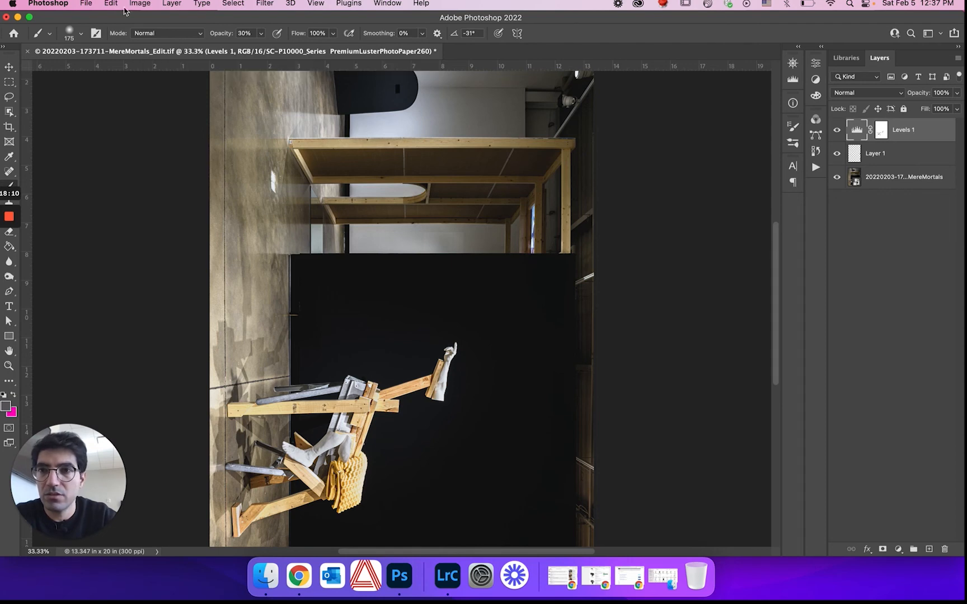
Step: Reopen the print setup for the rotated image, check the printer driver's basic Printer Settings, and save them
left_click(85, 4)
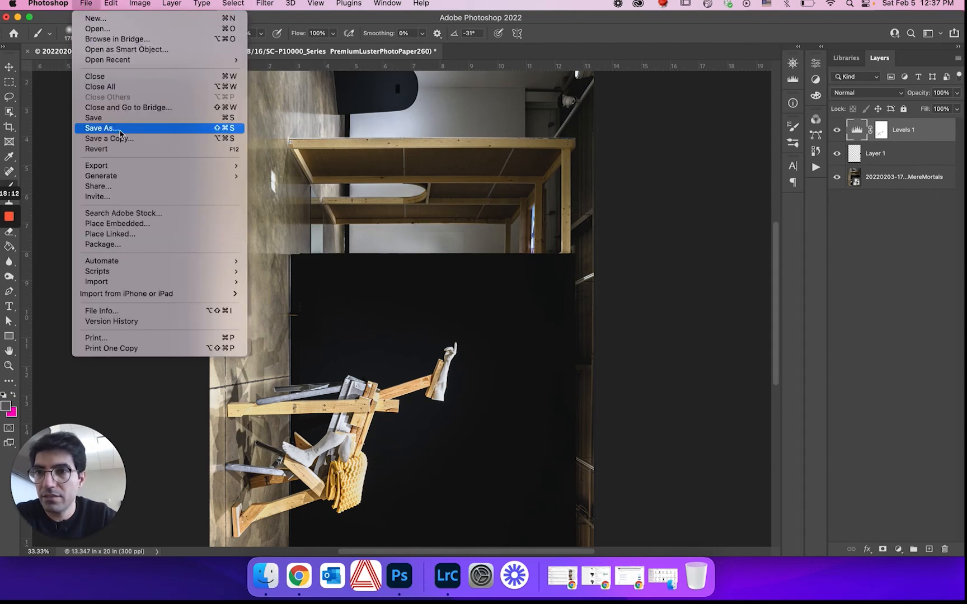
left_click(119, 341)
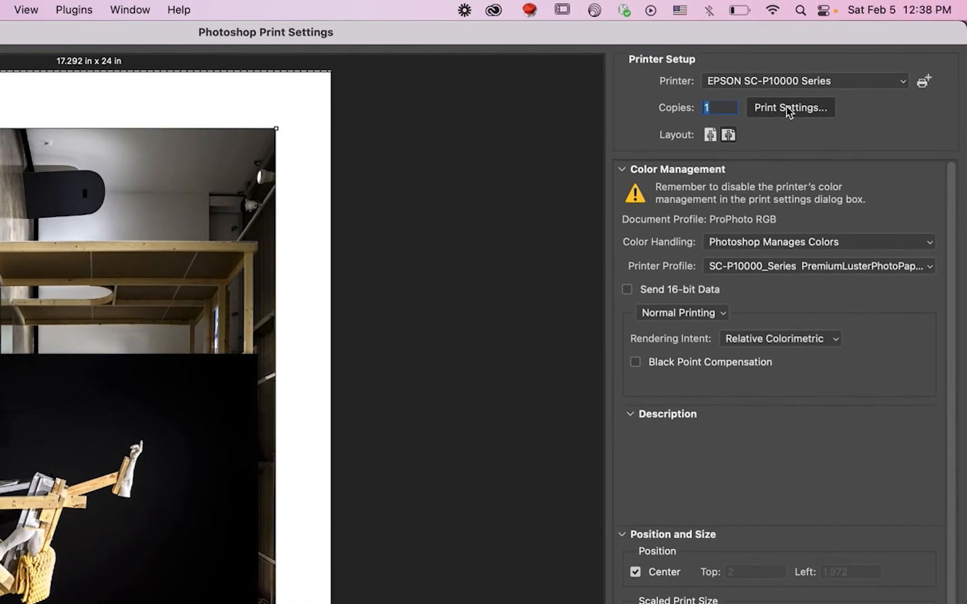
left_click(786, 106)
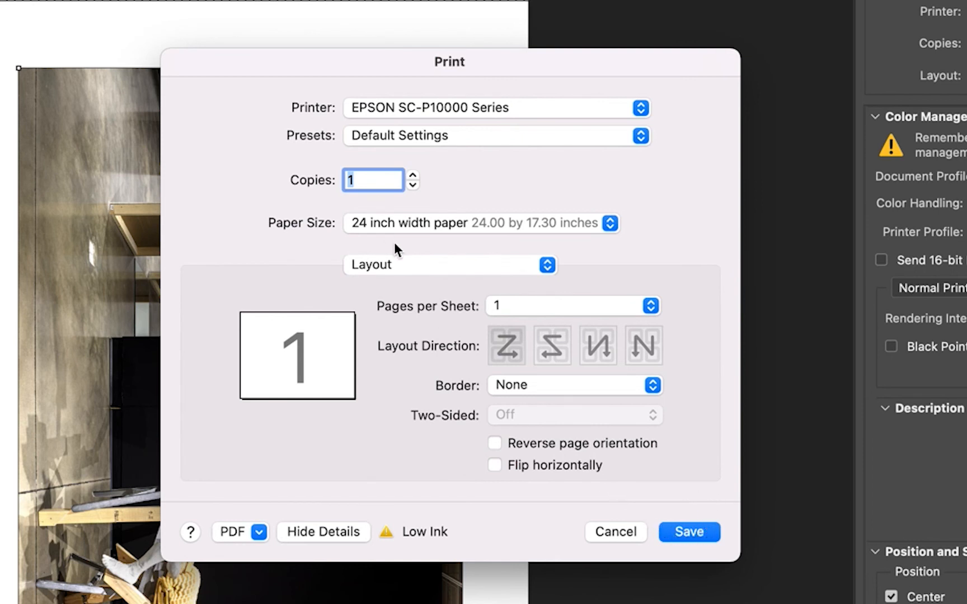
left_click(468, 264)
left_click(690, 337)
left_click(468, 266)
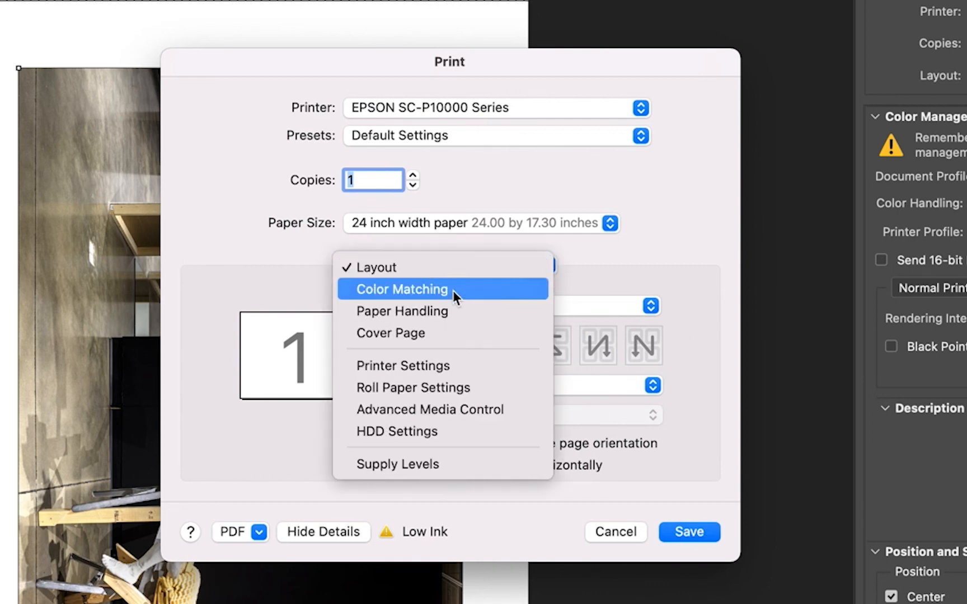
left_click(435, 367)
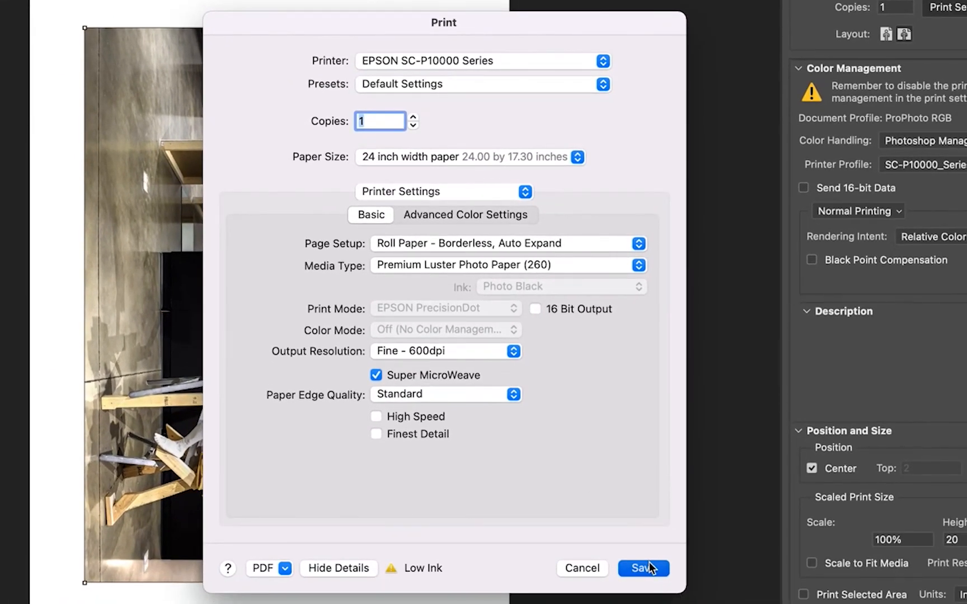
left_click(647, 568)
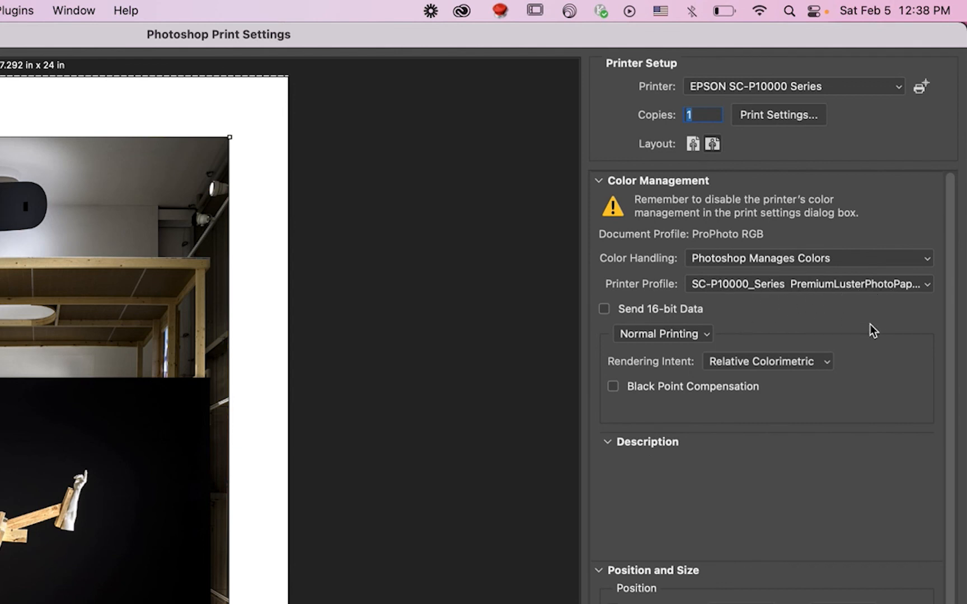
Step: Review the color management, position and scaled print size options before printing
scroll(870, 325, "down", 1)
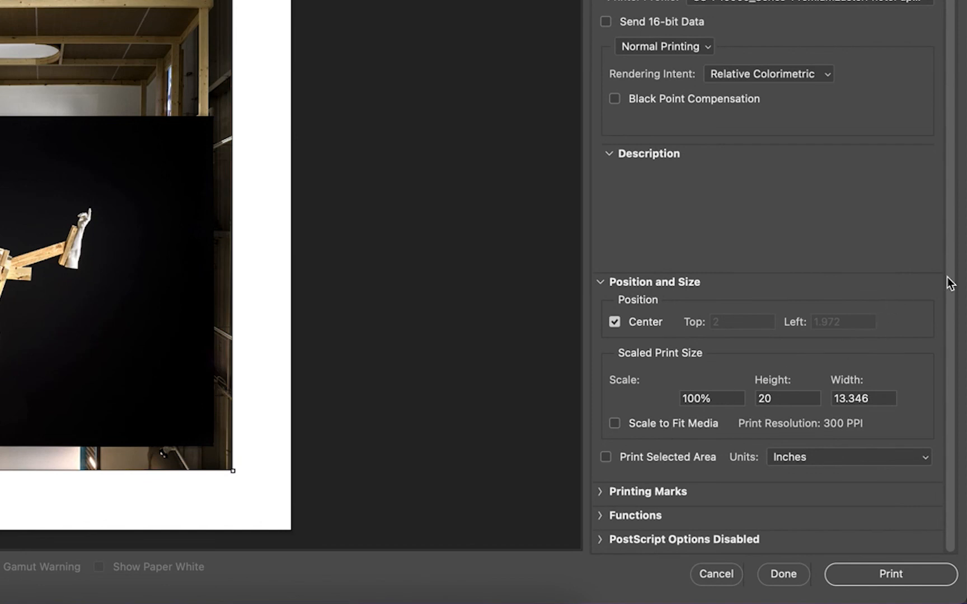
scroll(954, 209, "up", 2)
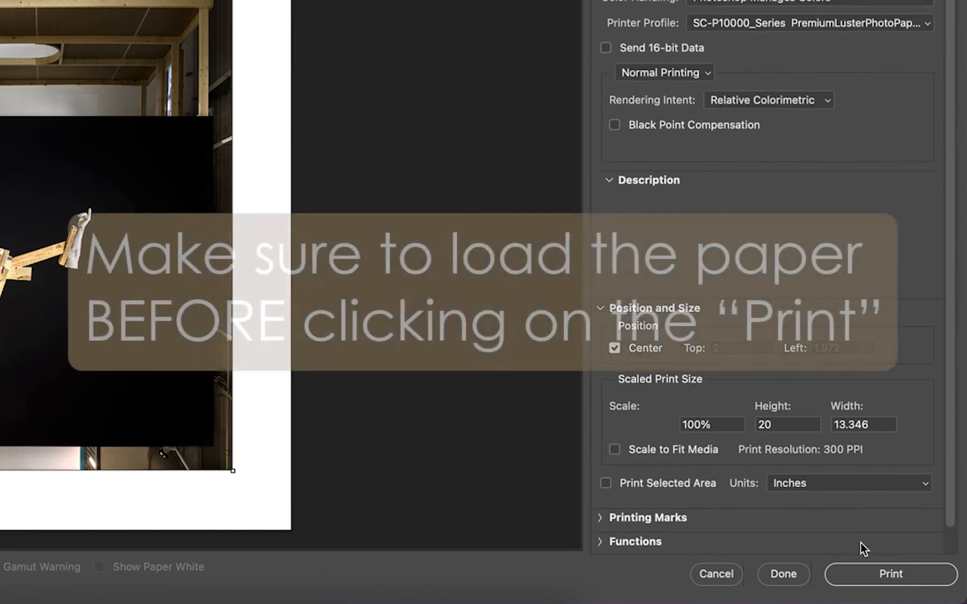